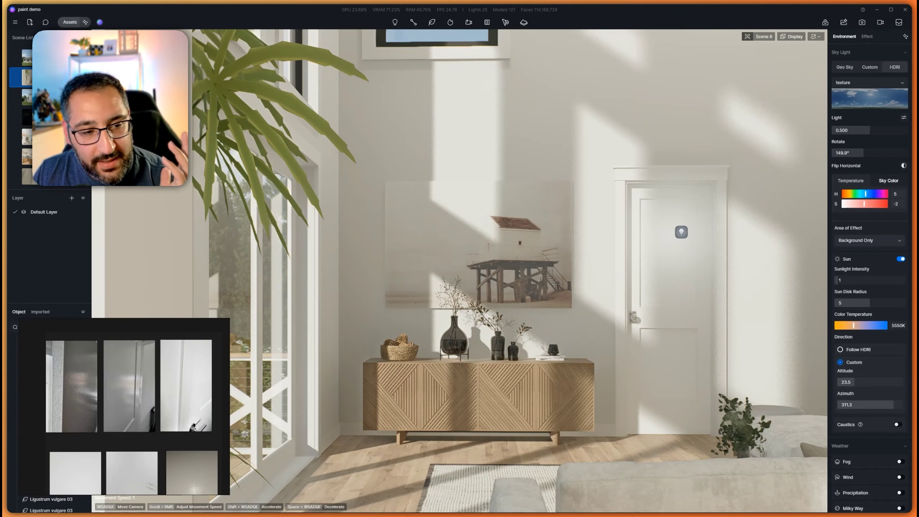
Step: Select the door's material in the perspective view of Scene 7 and enlarge the door photos on the reference board
scroll(73, 410, "up", 2)
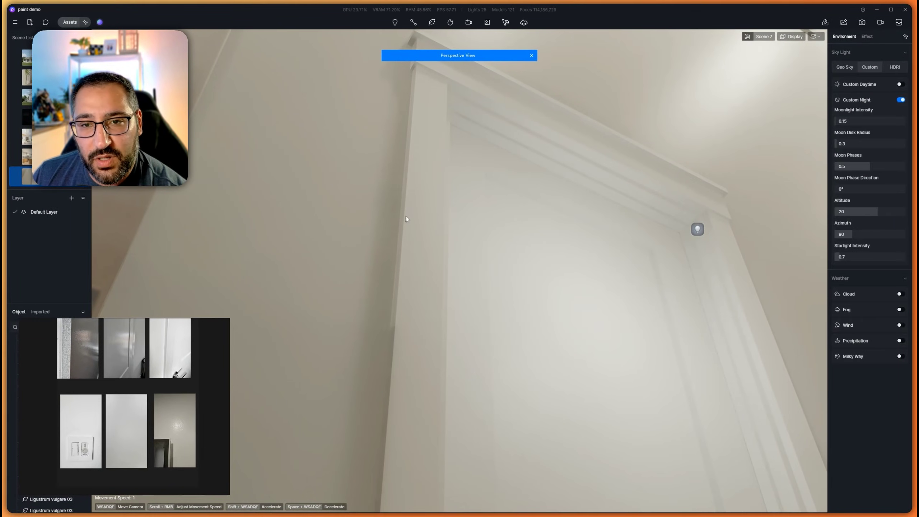
left_click(483, 231)
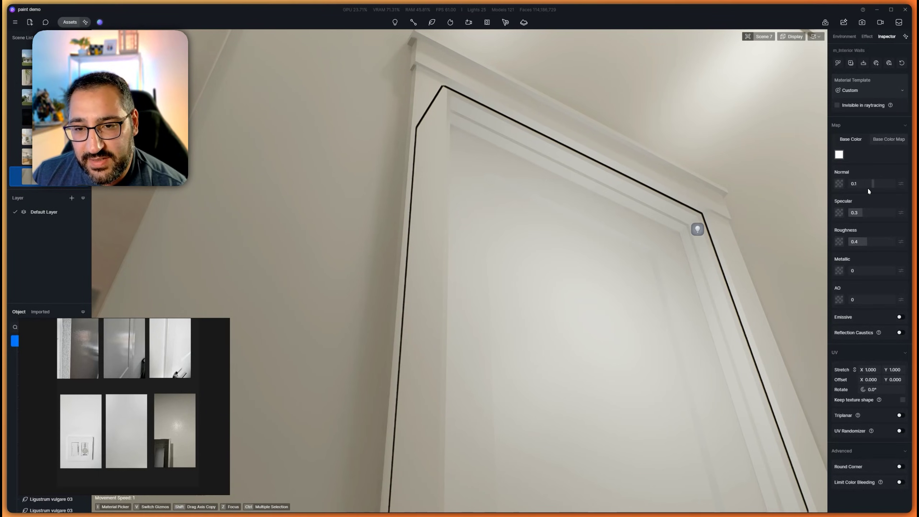
scroll(84, 356, "up", 4)
middle_click_drag(86, 353, 103, 425)
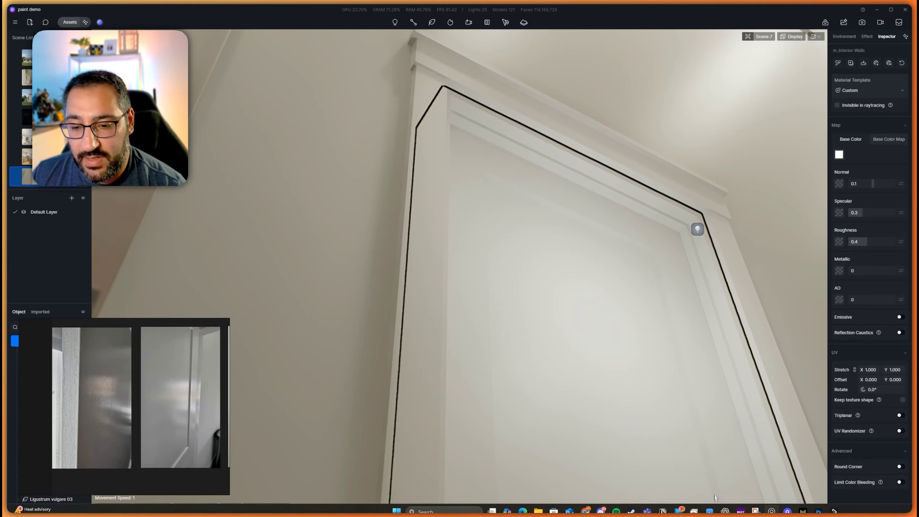
Step: Switch to the browser's Magnolia Home Tranquil Waters paint page and arrange its window beside D5 Render with the colour swatch visible
mouse_move(586, 510)
left_click(598, 482)
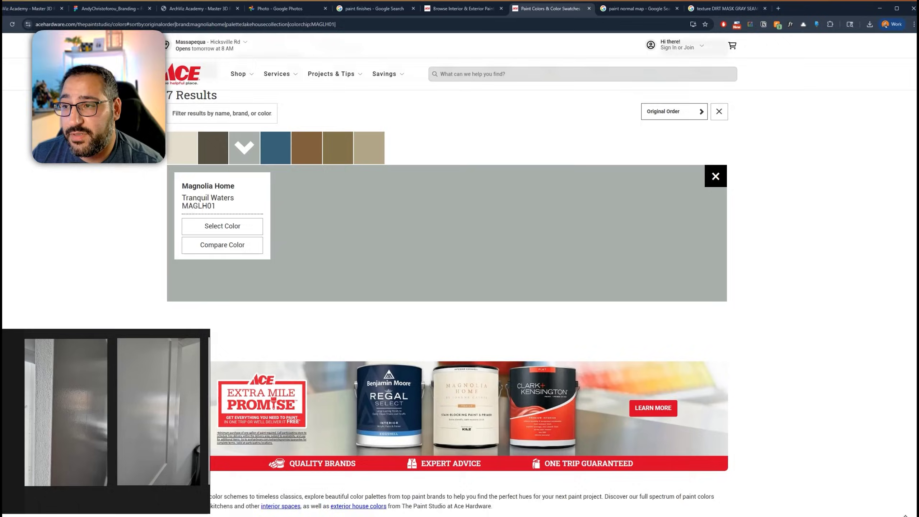
left_click_drag(911, 79, 430, 128)
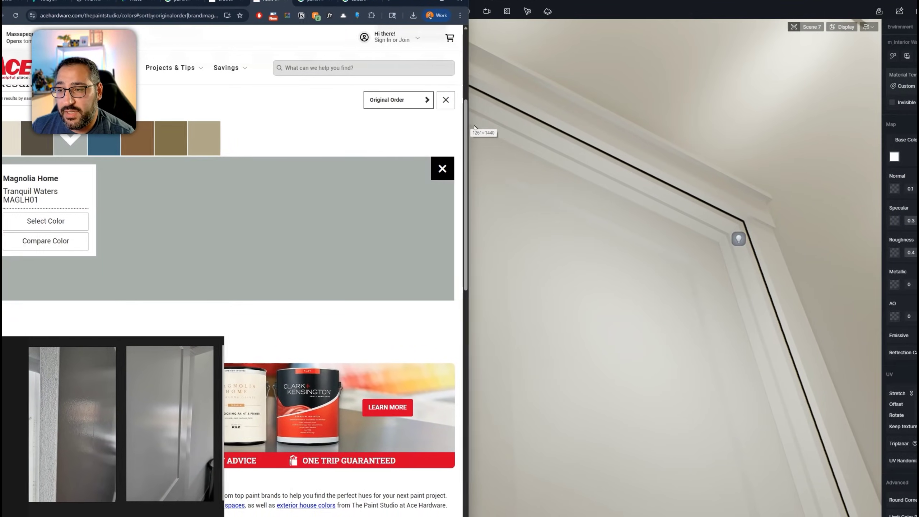
left_click(598, 11)
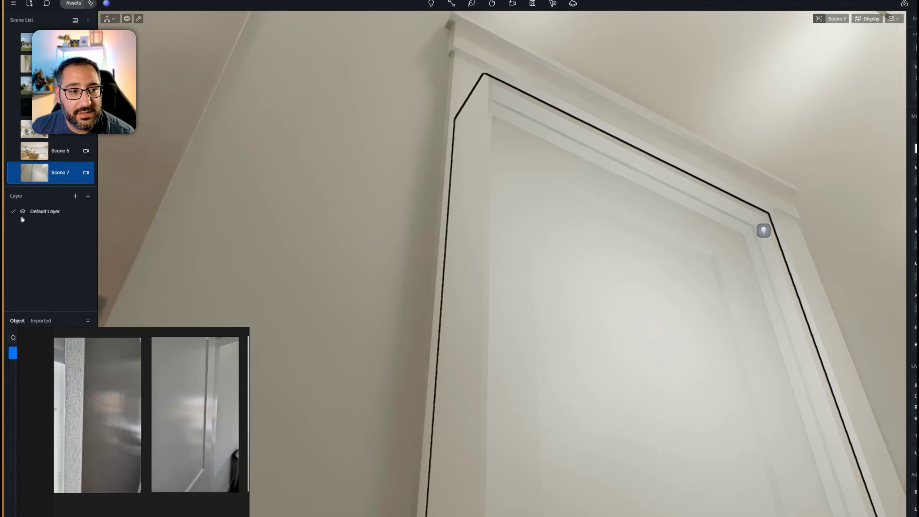
left_click_drag(5, 228, 197, 232)
left_click(419, 272)
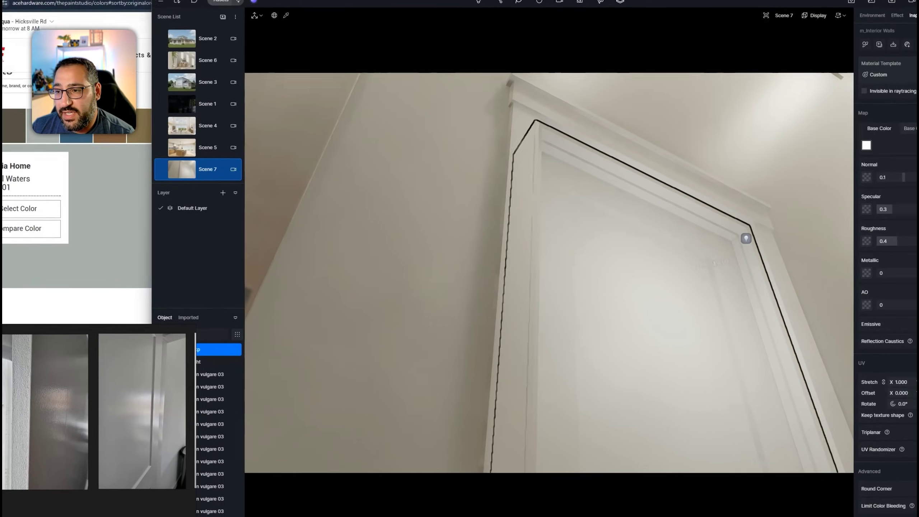
Step: Sample the Tranquil Waters swatch as the door material's base colour and restore the render window to full width
left_click(867, 159)
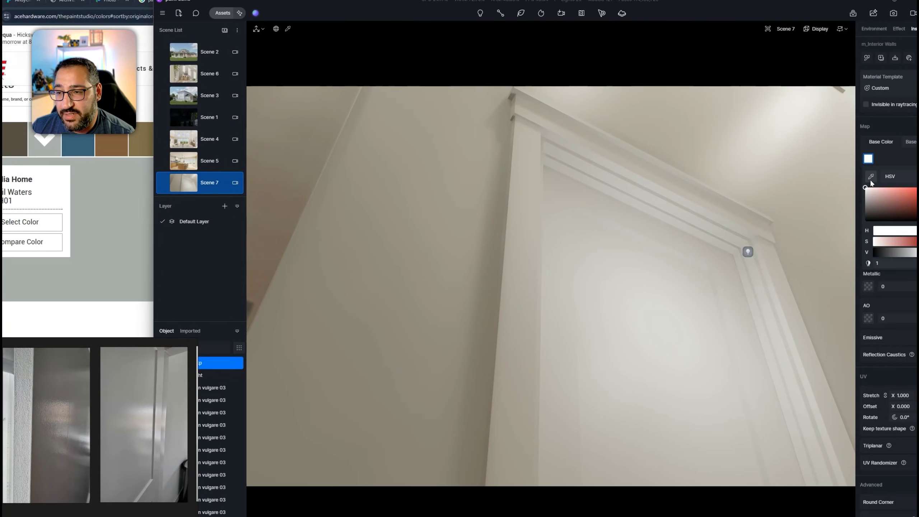
left_click(871, 178)
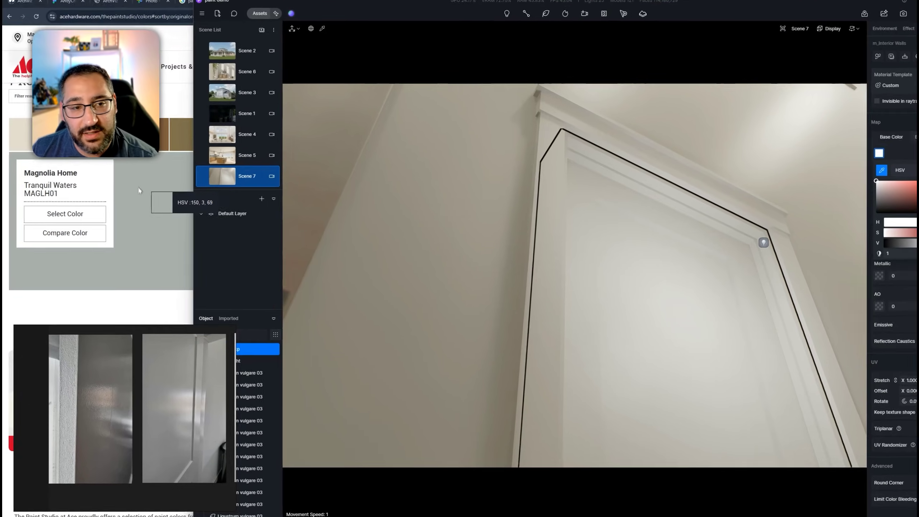
left_click(138, 195)
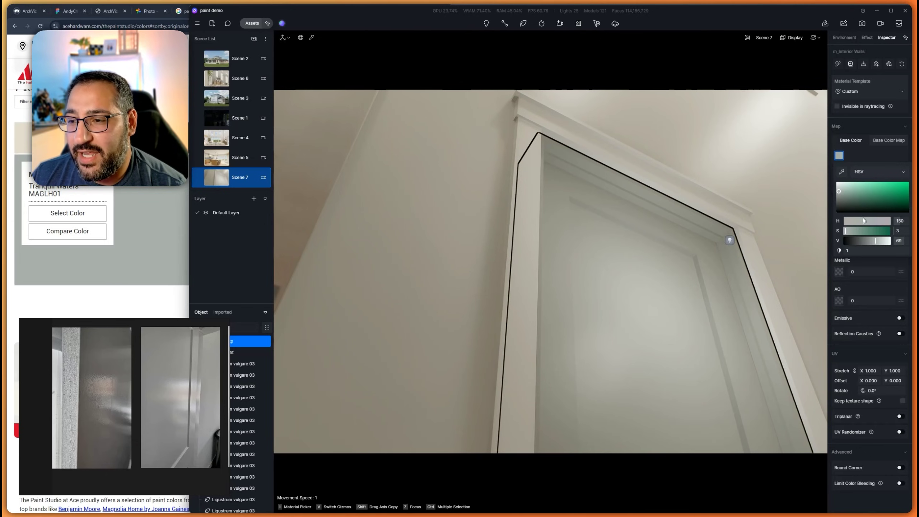
left_click(873, 152)
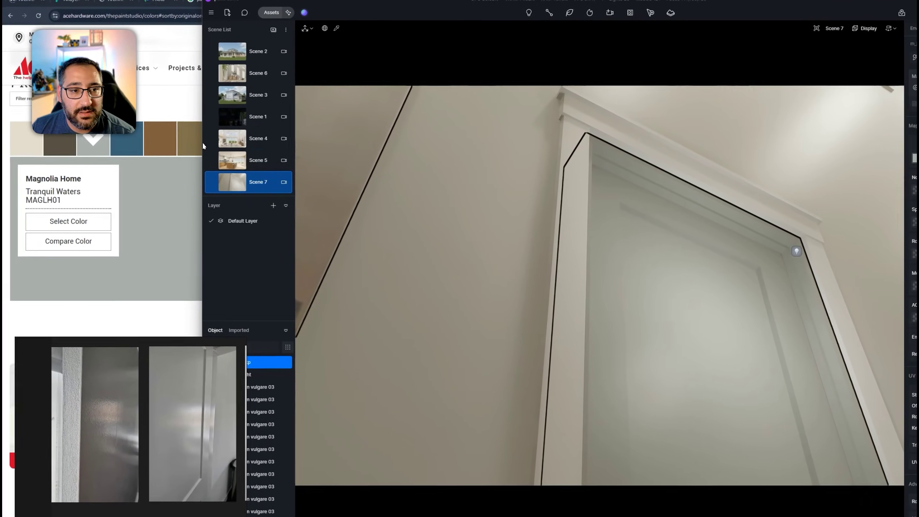
left_click_drag(144, 145, 58, 132)
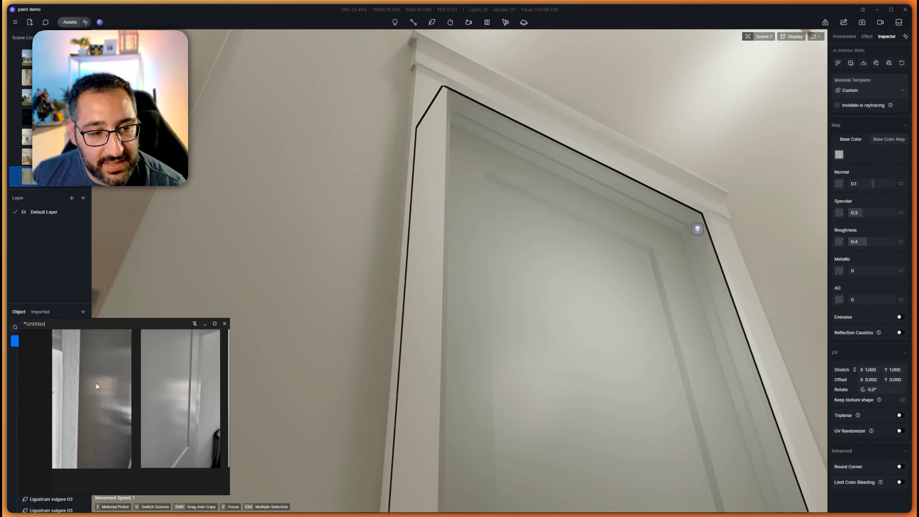
Step: Find the textured paint normal map in the browser's image results and load a paint normal map into the door material's Normal channel
scroll(94, 388, "up", 5)
scroll(92, 384, "up", 1)
scroll(108, 363, "down", 5)
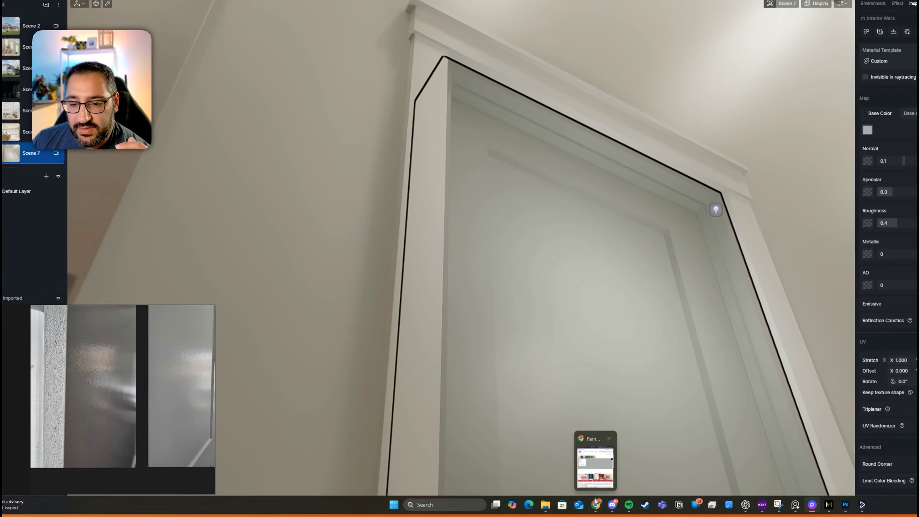
left_click(596, 501)
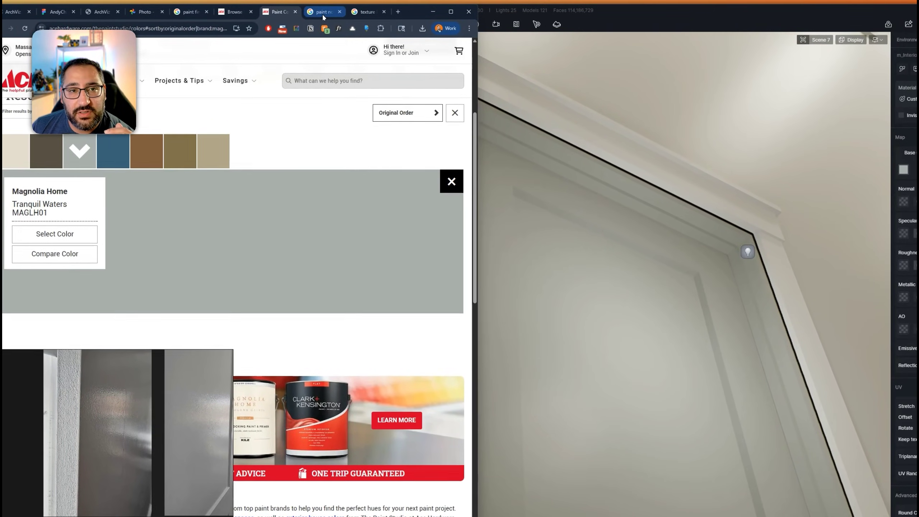
left_click(320, 11)
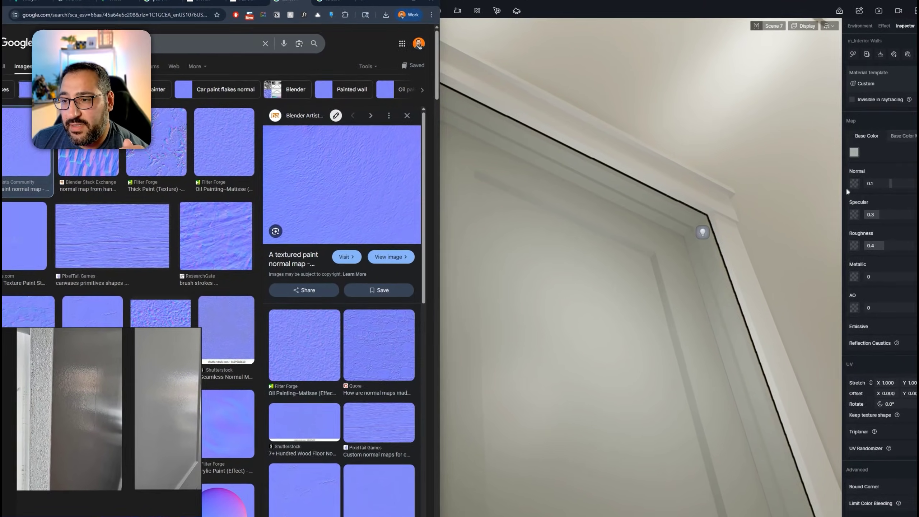
left_click(855, 183)
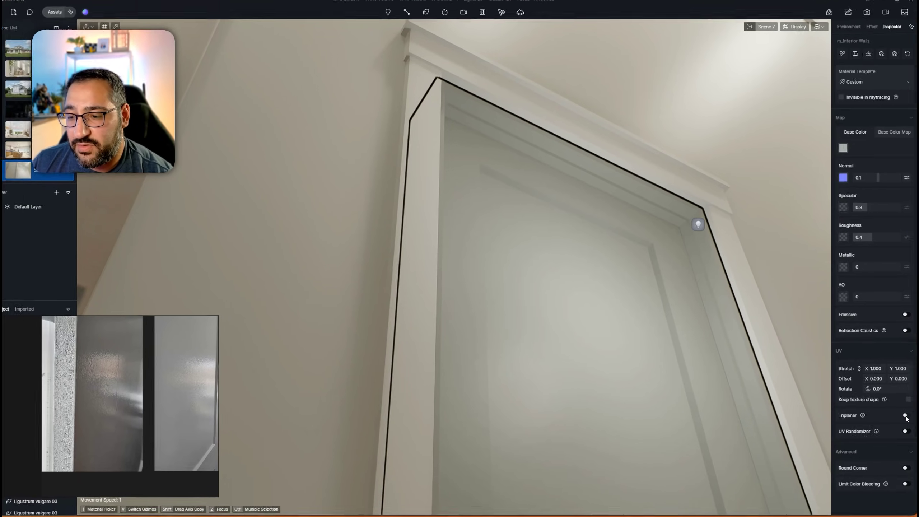
Step: Turn on Triplanar and UV Randomizer for the door material and set its UV stretch to 12
left_click(906, 416)
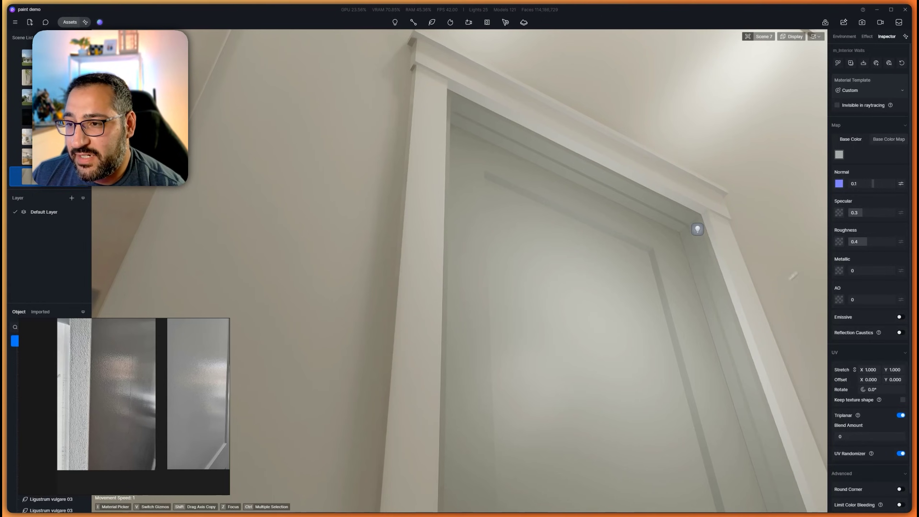
left_click(875, 369)
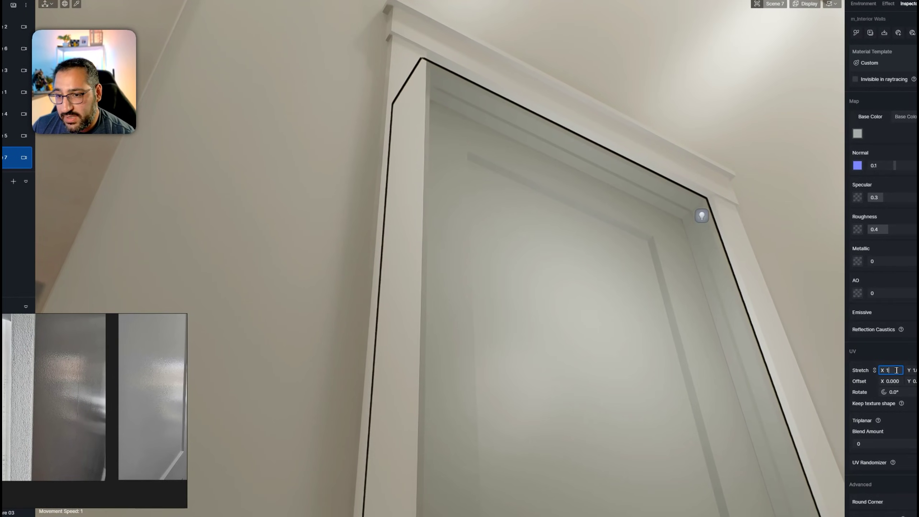
type("2")
key("Return")
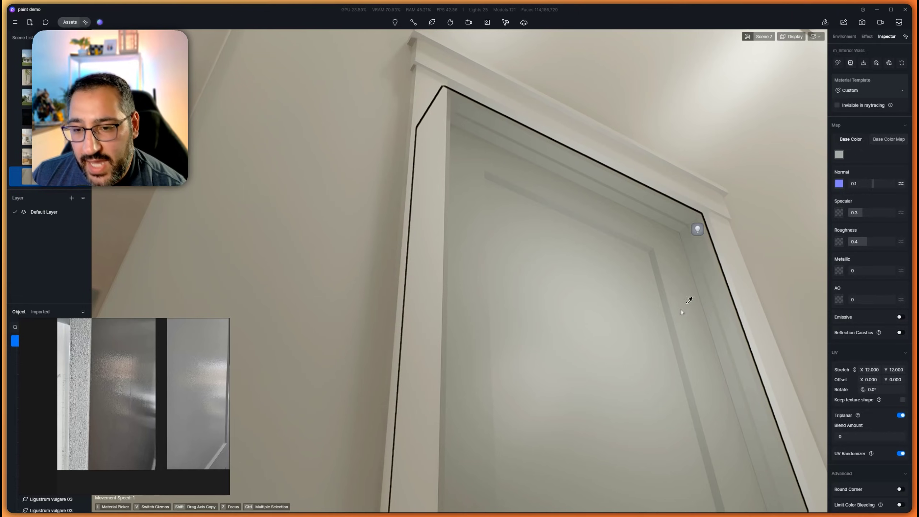
Step: Set the door material's normal strength to 1 and inspect the paint texture up close on the door
left_click(885, 185)
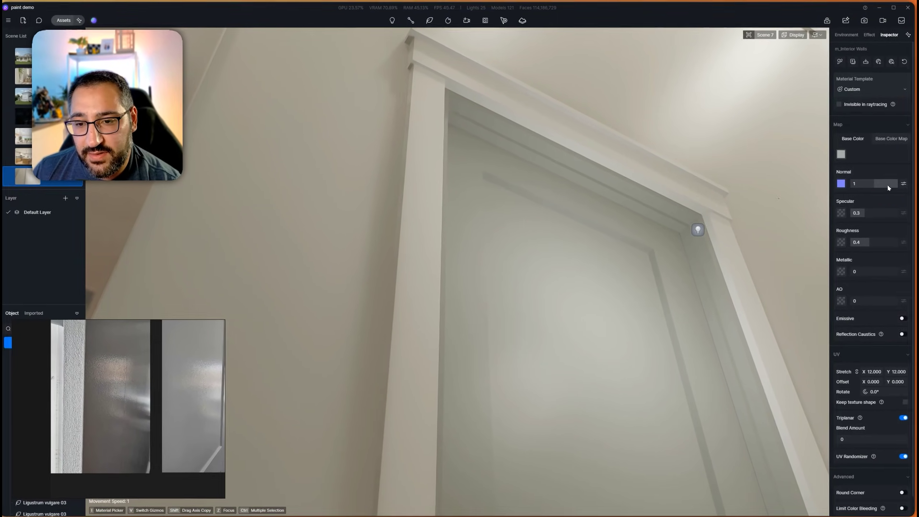
key("Escape")
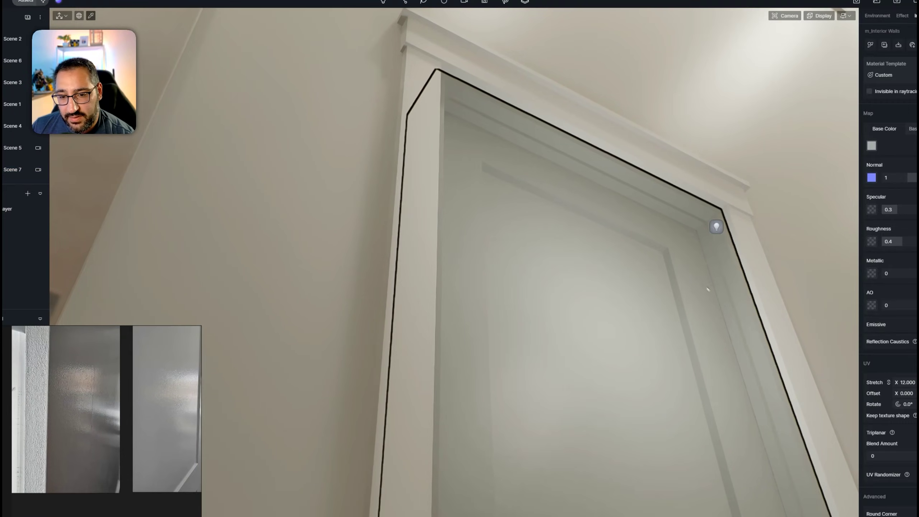
right_click_drag(690, 286, 715, 411)
key("w")
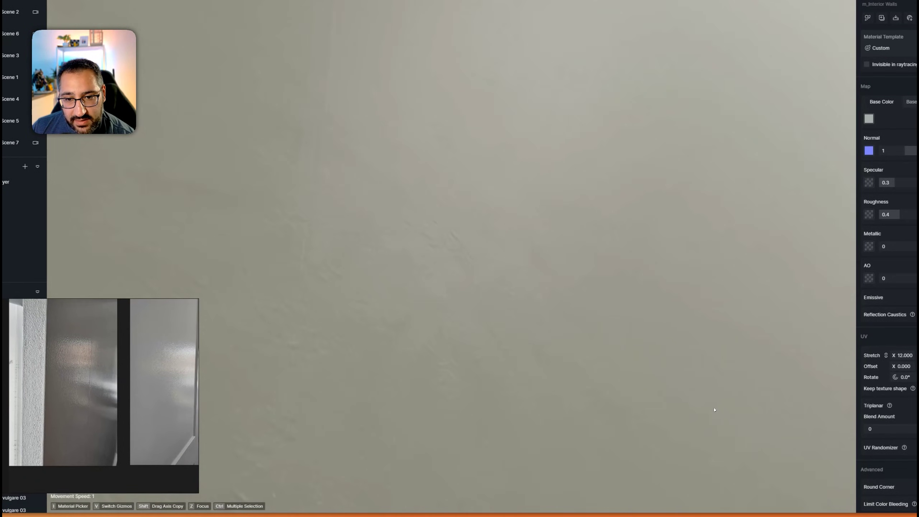
key("i")
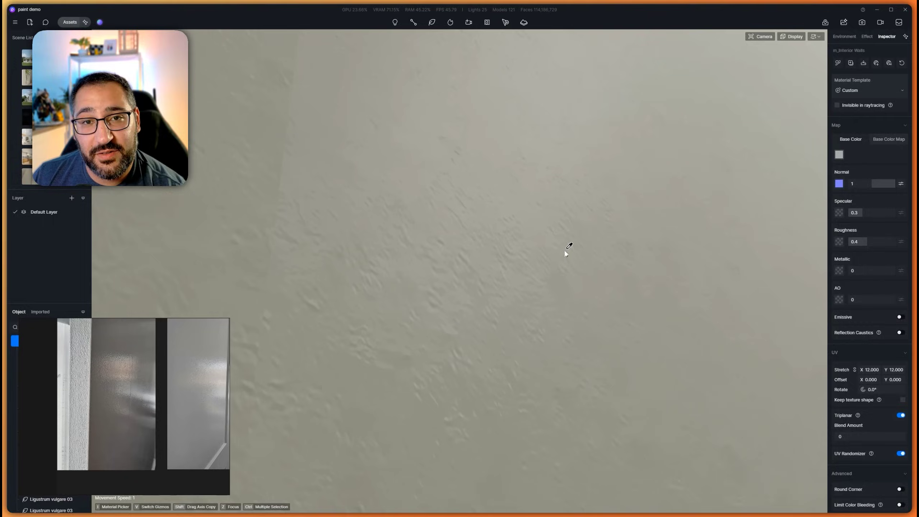
right_click_drag(528, 231, 540, 230)
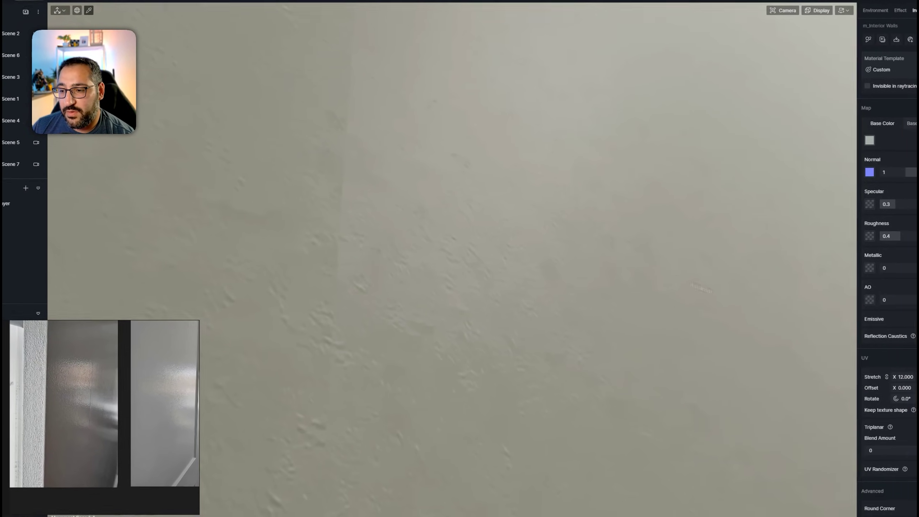
Step: Try a UV stretch of 1 on the door material and return it to 12
left_click(916, 385)
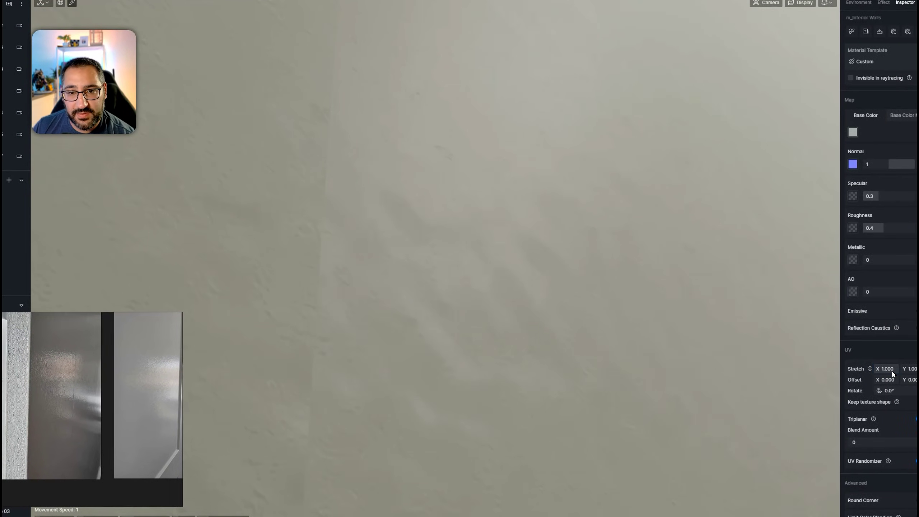
right_click_drag(756, 322, 676, 295)
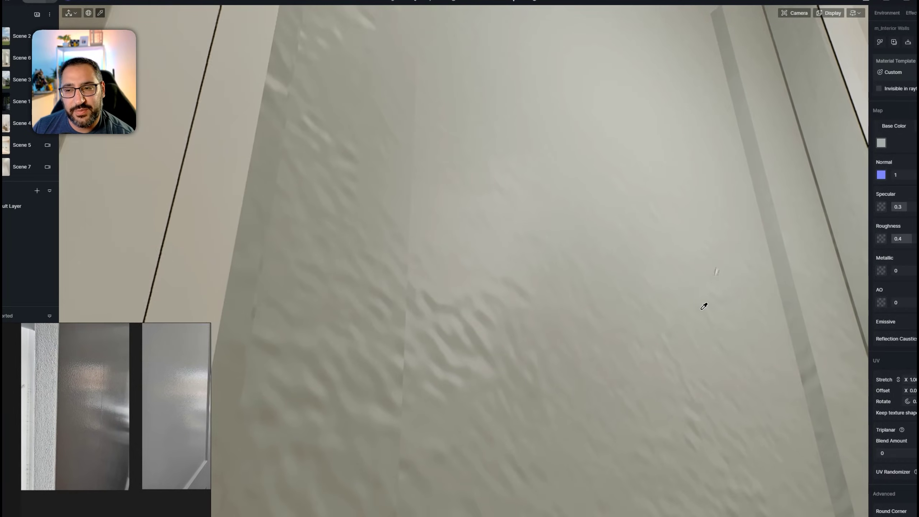
left_click(913, 380)
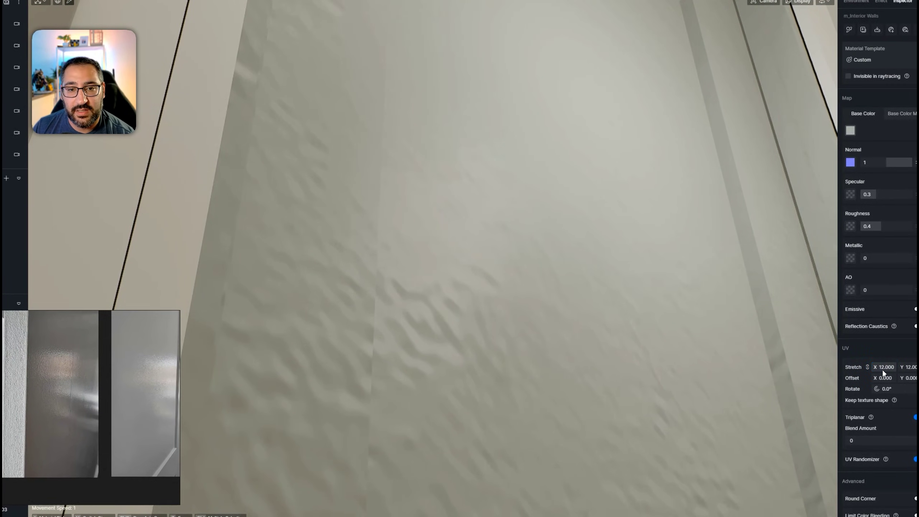
scroll(547, 354, "up", 4)
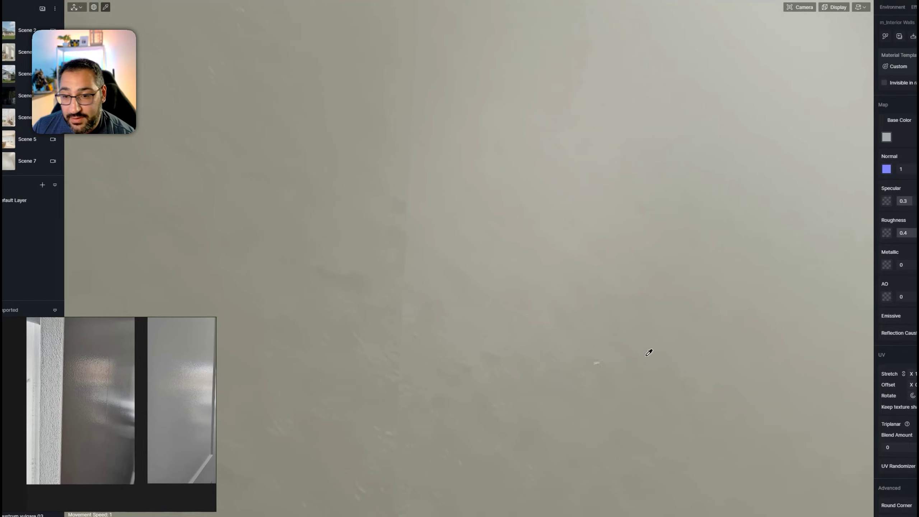
Step: Try a higher UV stretch on the door material and set it back to 12
left_click(916, 374)
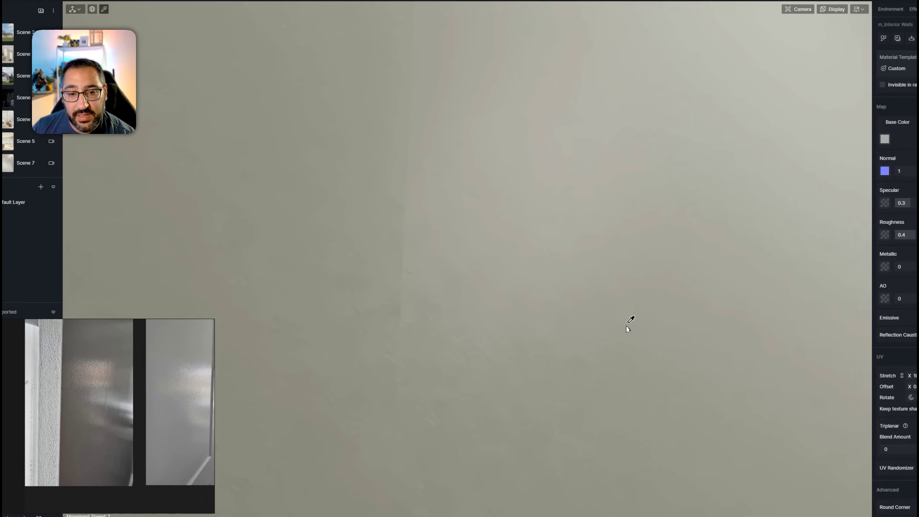
scroll(722, 358, "down", 3)
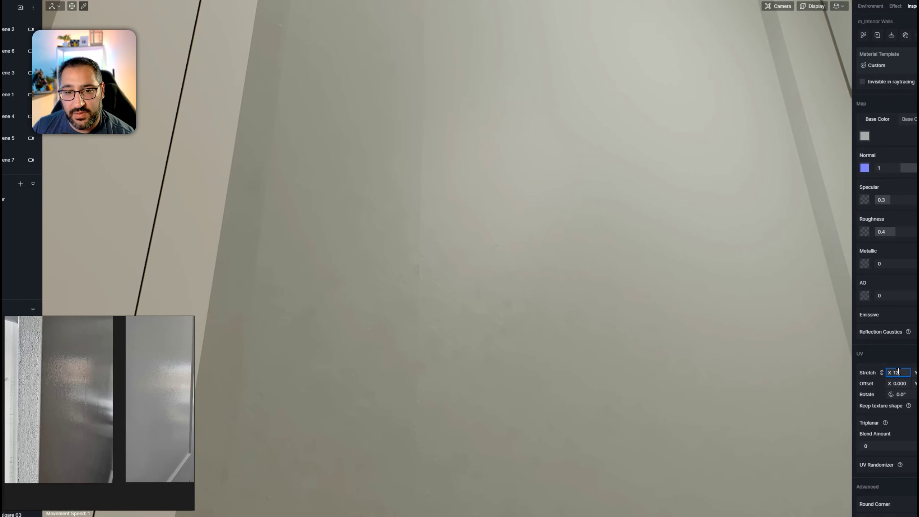
scroll(692, 153, "down", 4)
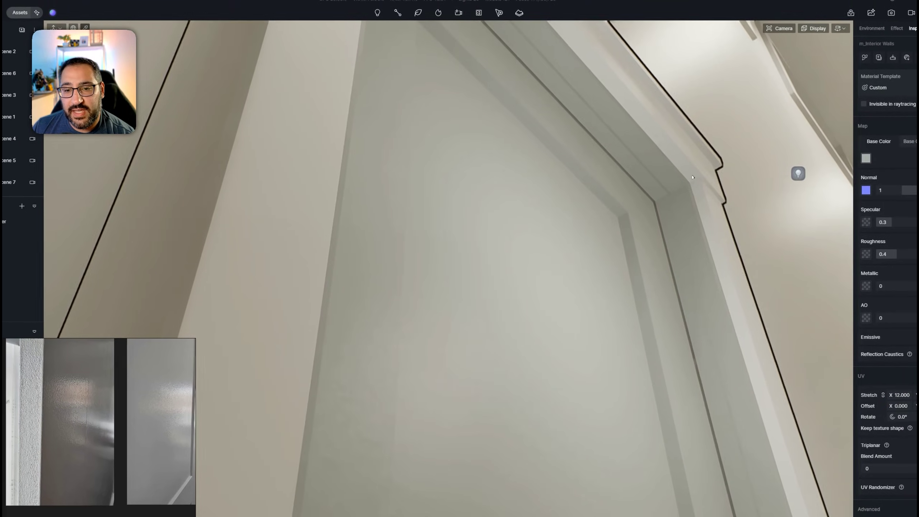
right_click_drag(693, 175, 623, 285)
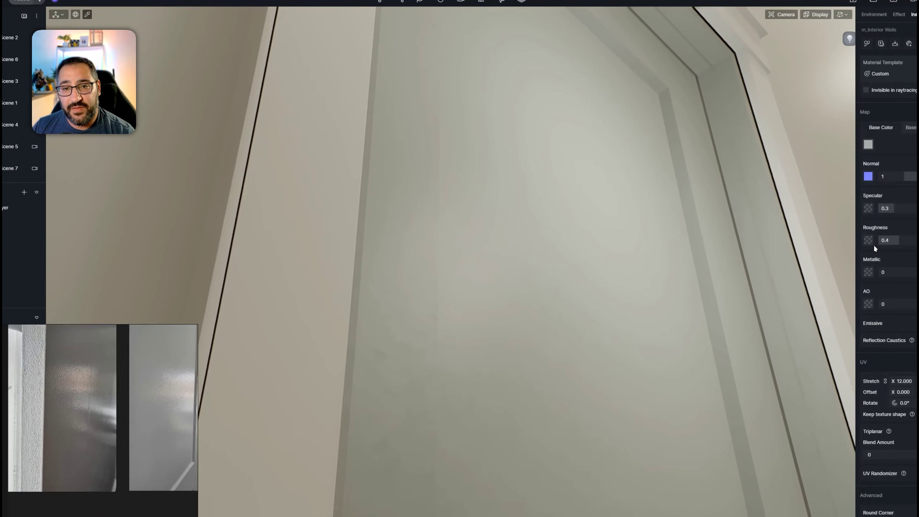
Step: Lower the door material's roughness to 0.06 and examine the light reflection on the door surface up close
scroll(659, 274, "up", 3)
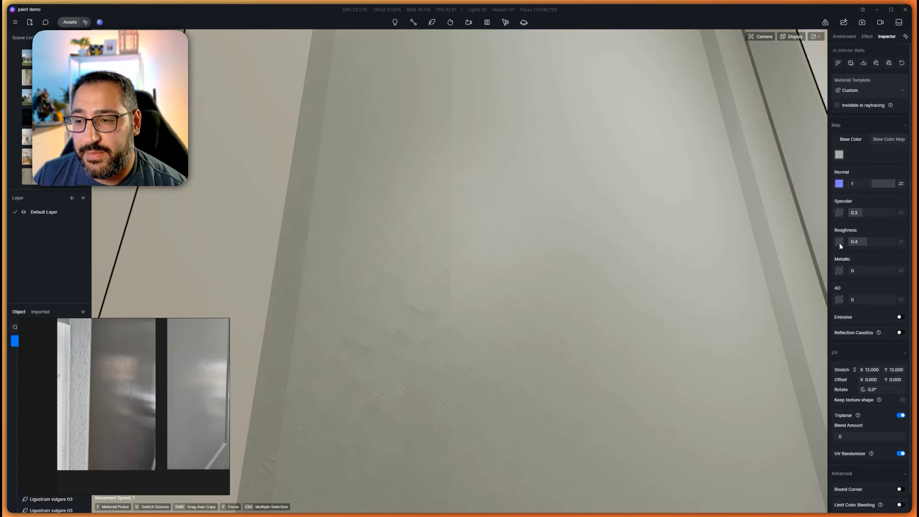
left_click_drag(870, 242, 853, 242)
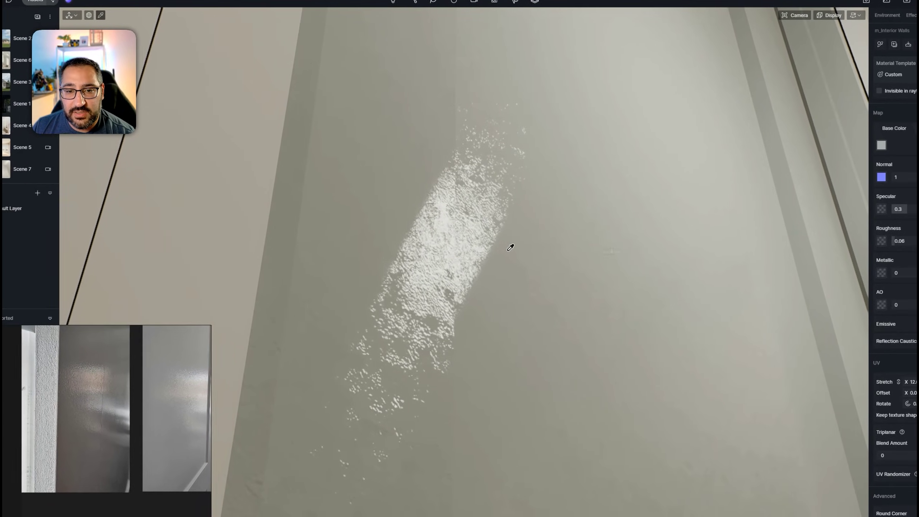
scroll(487, 260, "up", 5)
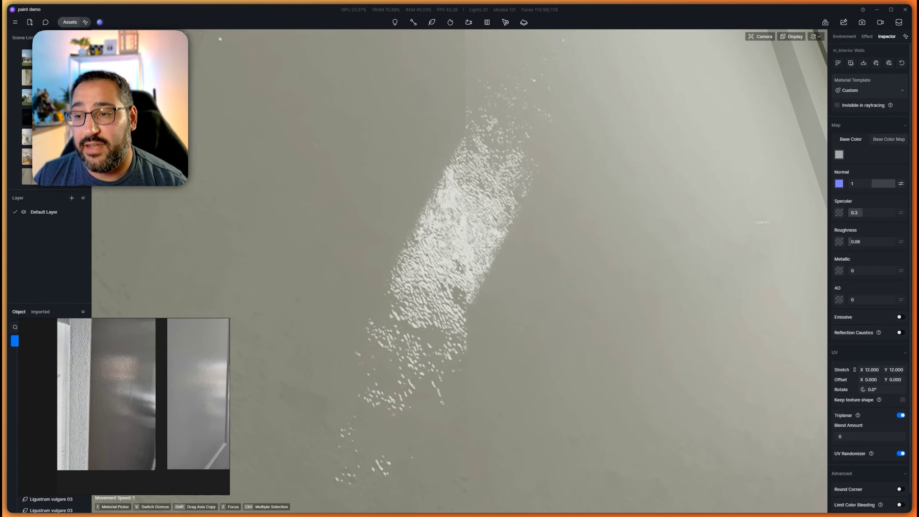
Step: Load a texture map into the door material's roughness and enable individual UV for it
mouse_move(764, 512)
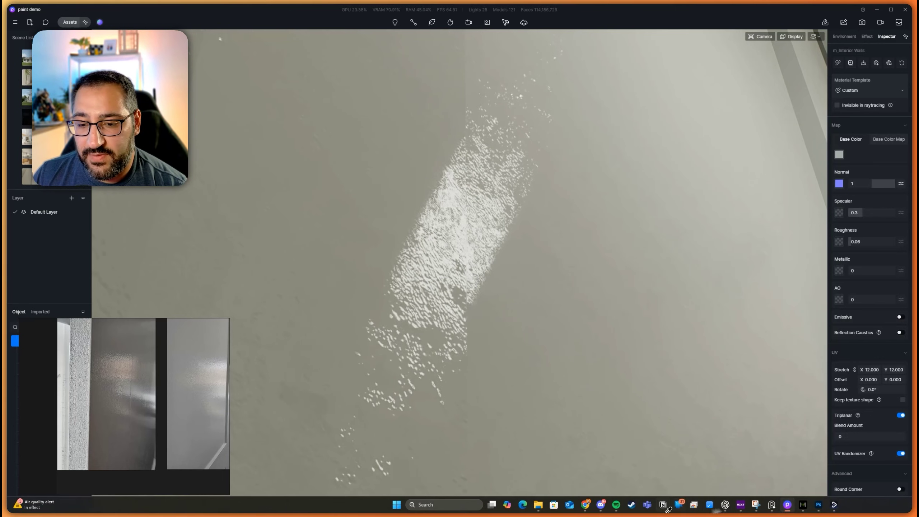
left_click(594, 505)
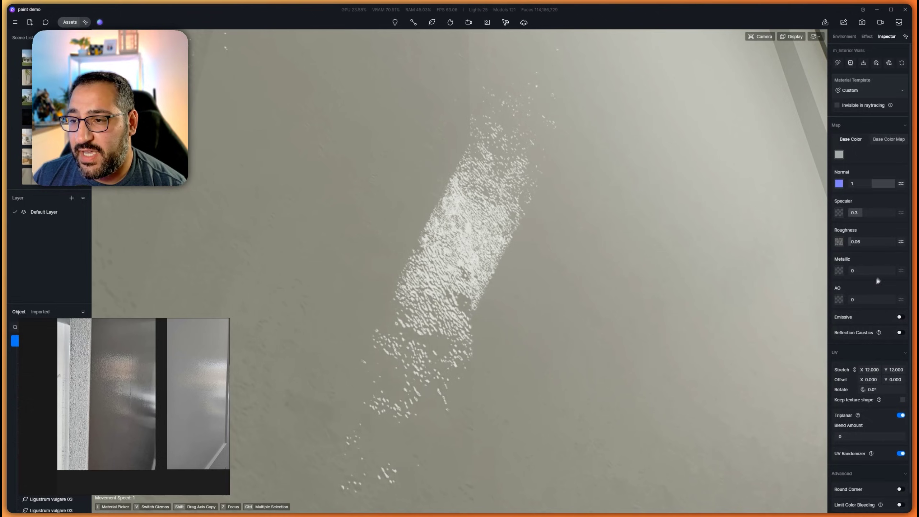
left_click(902, 241)
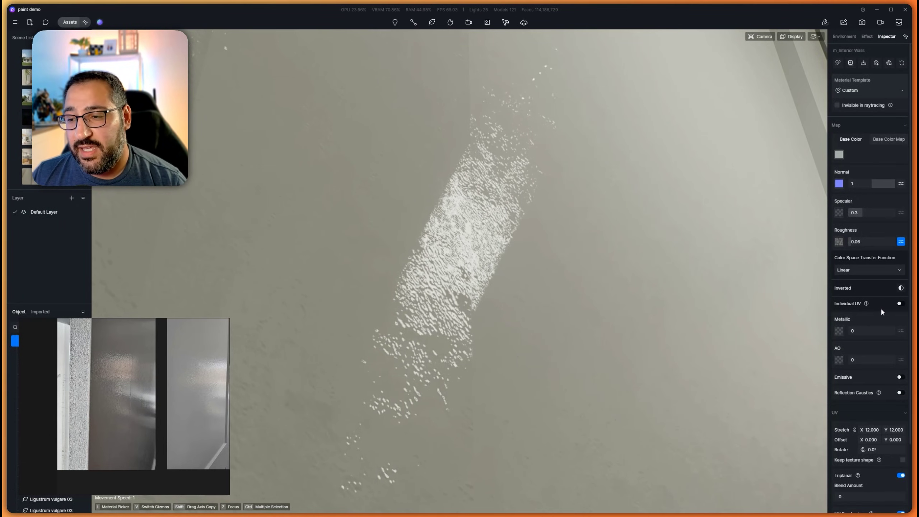
left_click(900, 304)
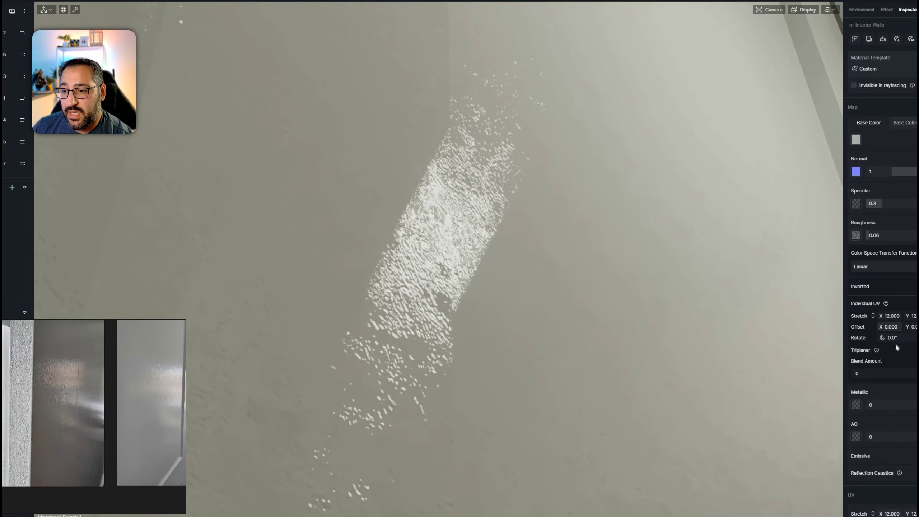
Step: Try an individual UV stretch of 6 on the roughness map, set it to 10, and raise the roughness to 0.59
type("6")
key("Return")
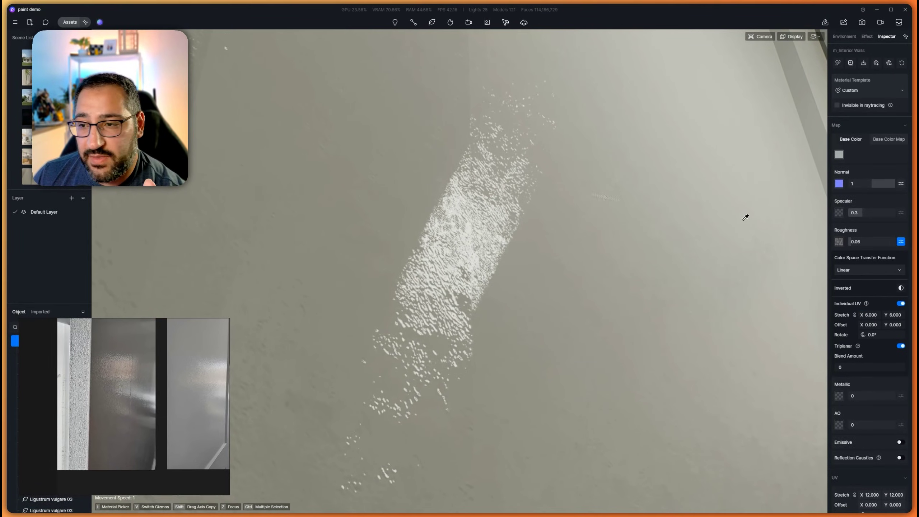
left_click(872, 314)
type("1")
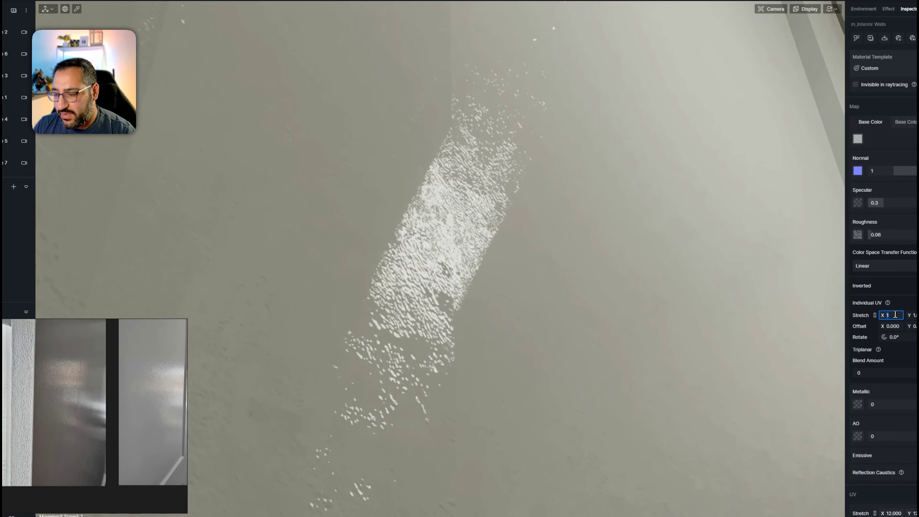
type("0")
key("Return")
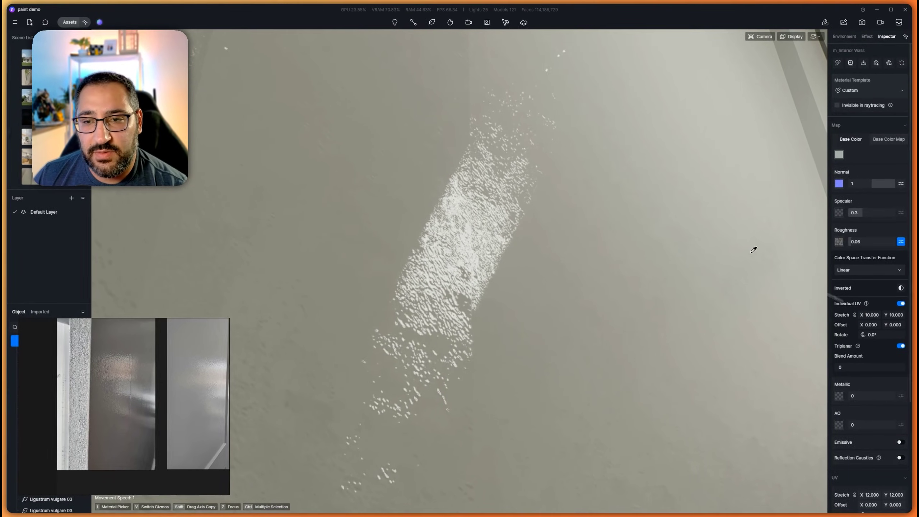
mouse_move(849, 238)
left_mouse_down()
mouse_move(874, 241)
mouse_move(866, 245)
left_mouse_up()
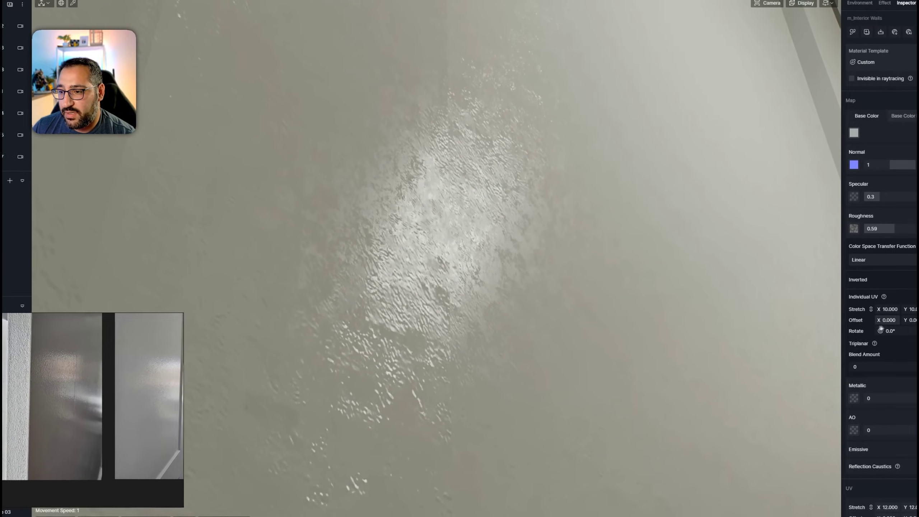
Step: Try individual UV stretches of 1 and 5 on the roughness map and return it to 10
left_click(891, 309)
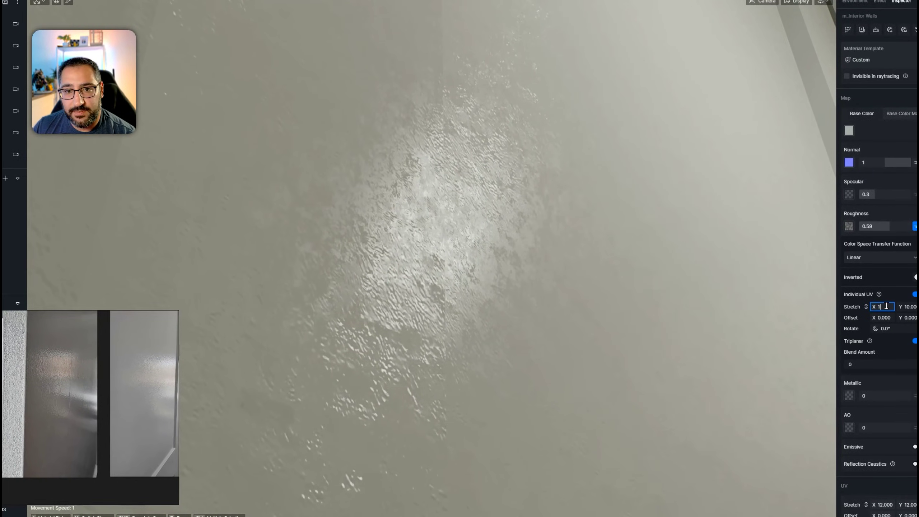
type("1")
key("Return")
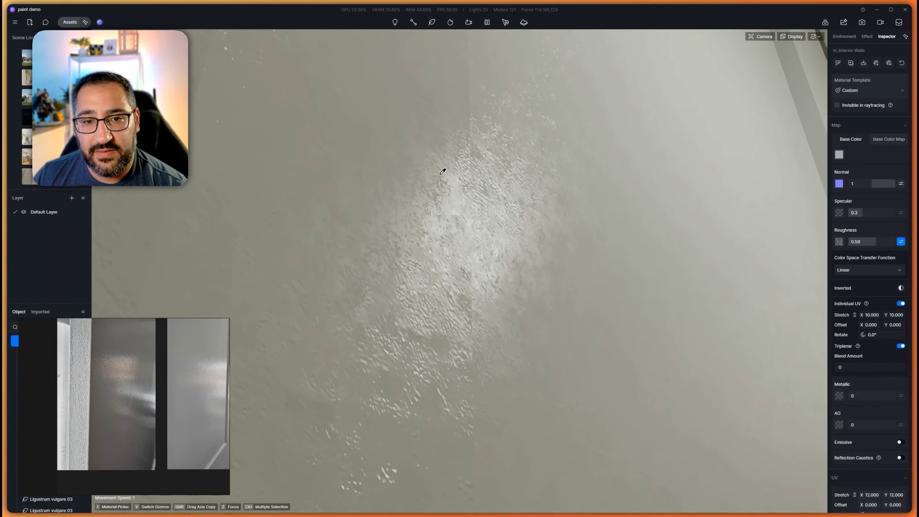
left_click(873, 314)
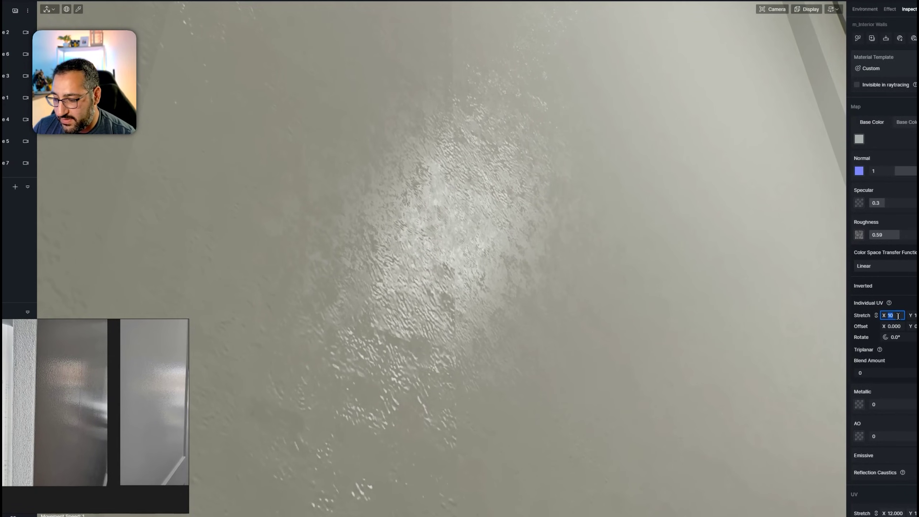
left_click(894, 316)
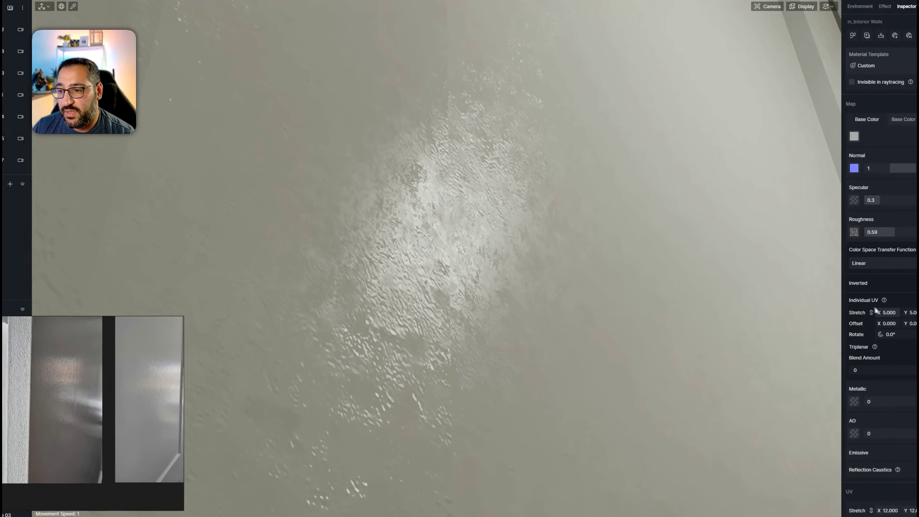
type("10")
key("Return")
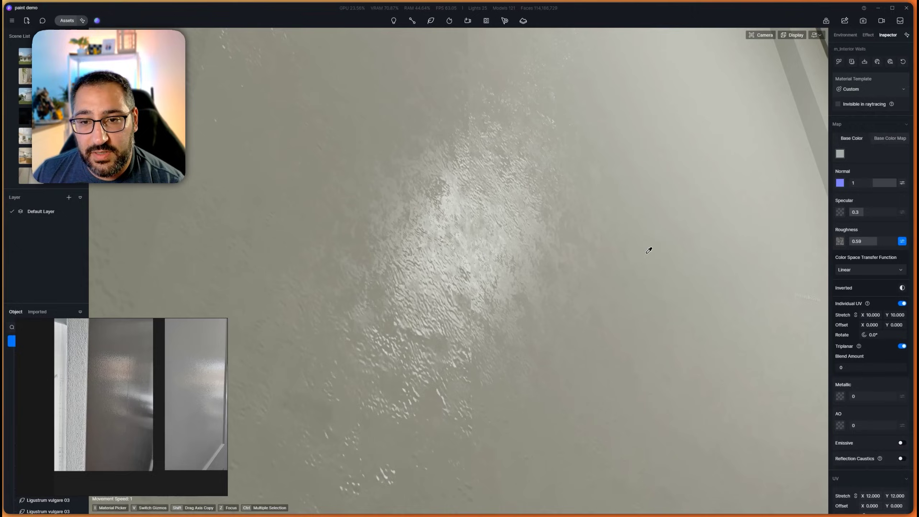
Step: Enable round corners with a radius of 3 on the door material and inspect the panel and frame edges up close
scroll(579, 267, "down", 3)
right_click_drag(568, 266, 536, 255)
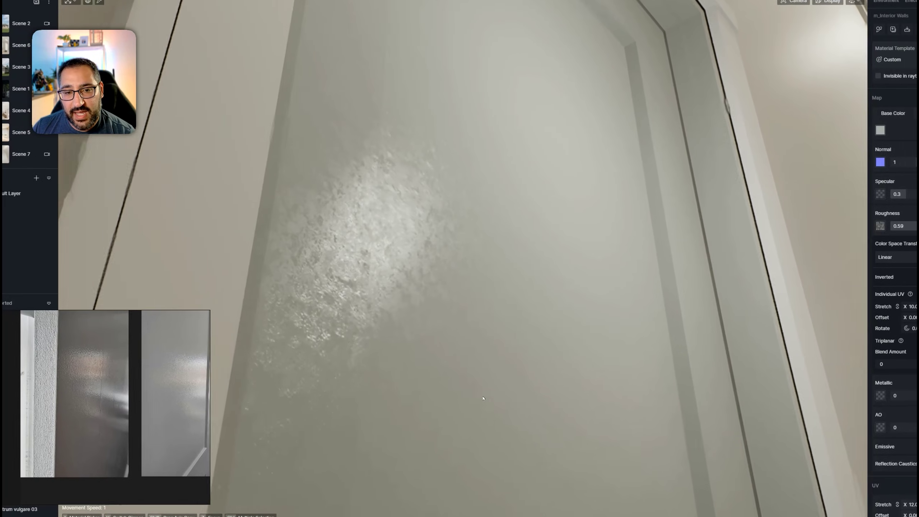
scroll(557, 252, "up", 2)
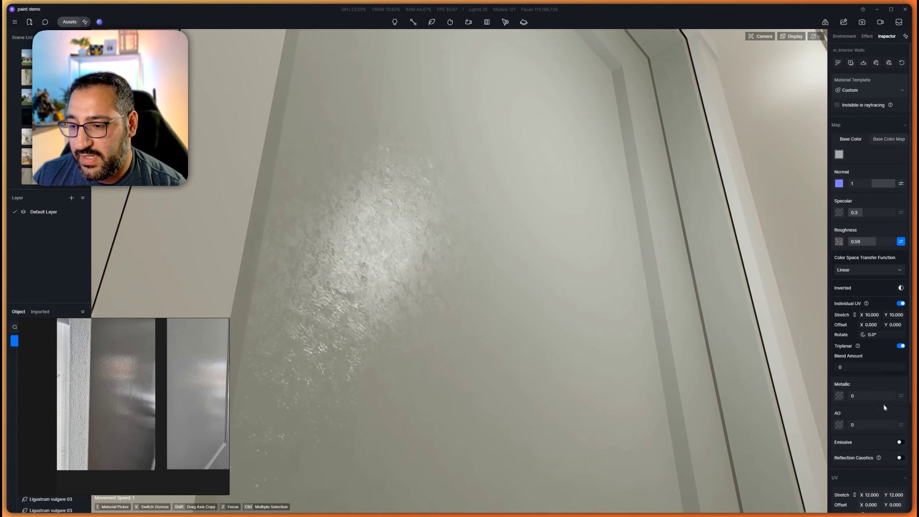
scroll(886, 421, "down", 2)
scroll(883, 428, "down", 3)
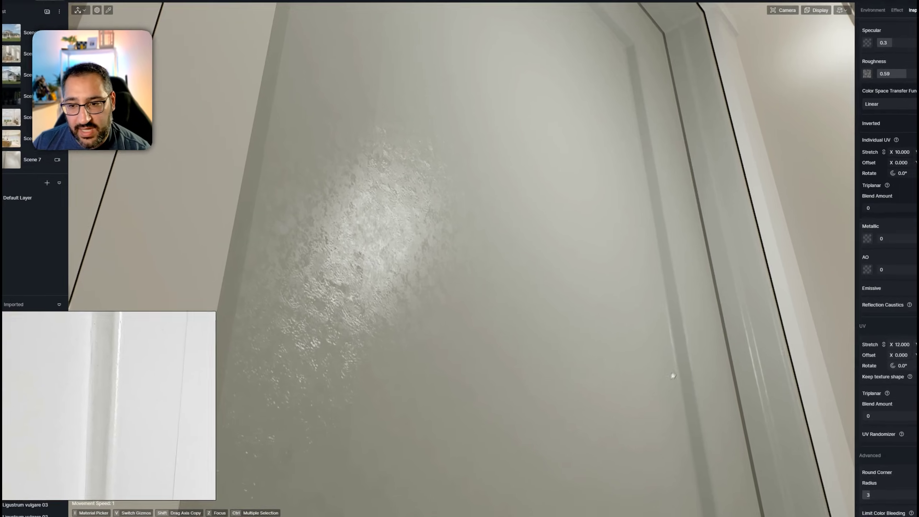
right_click_drag(656, 379, 717, 421)
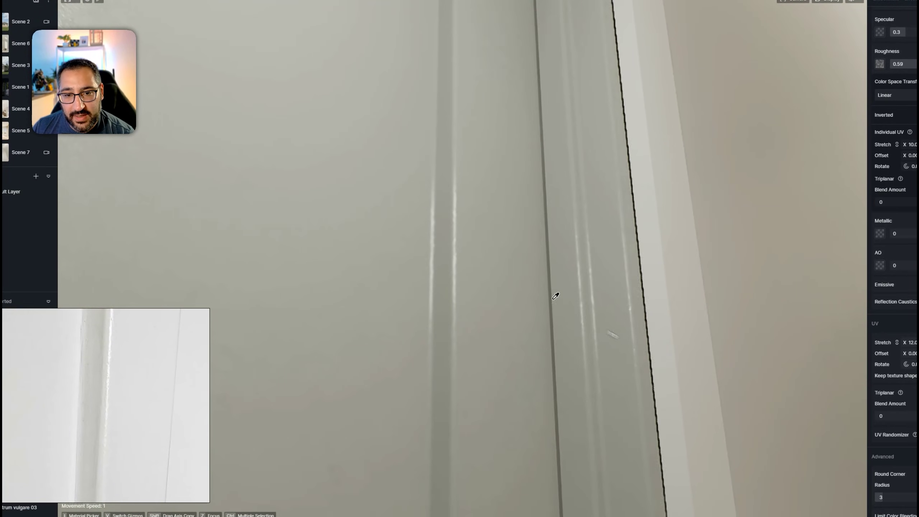
scroll(556, 294, "up", 5)
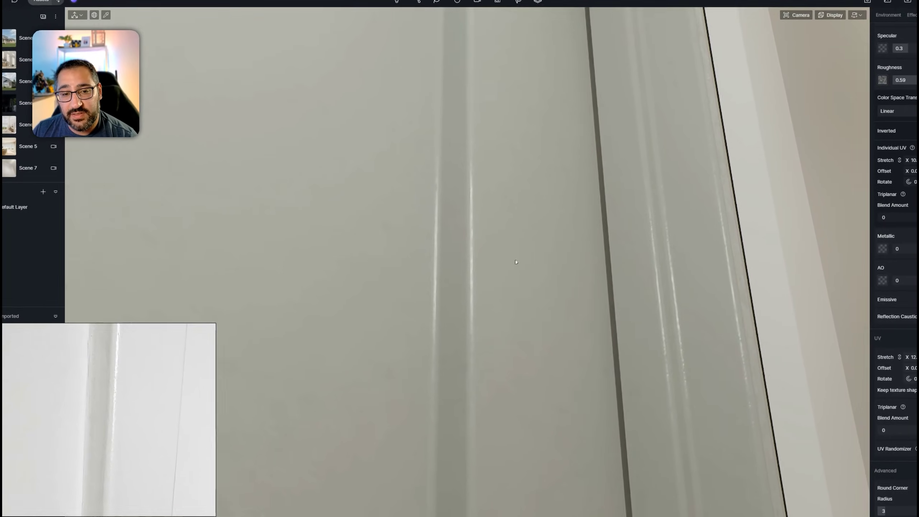
right_click_drag(487, 258, 521, 255)
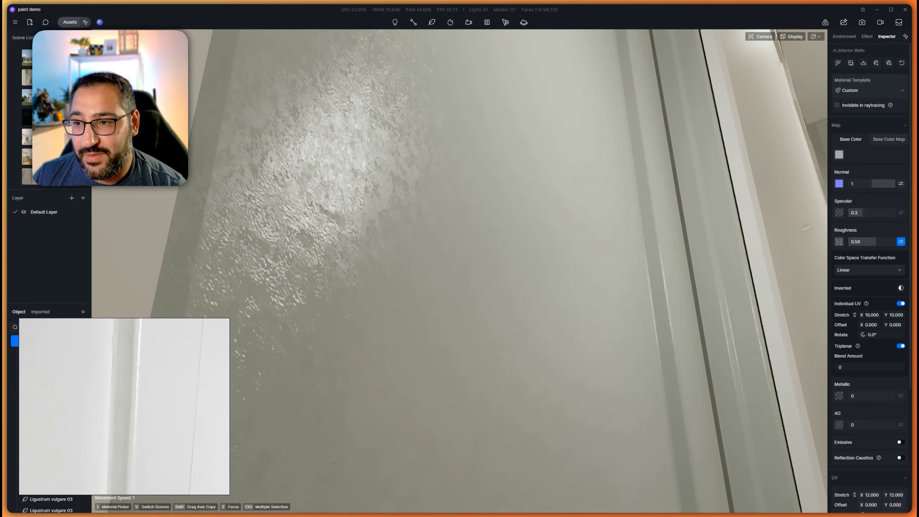
Step: Set the door material's normal strength to 0 to view the roughness map's effect on its own
left_click(876, 183)
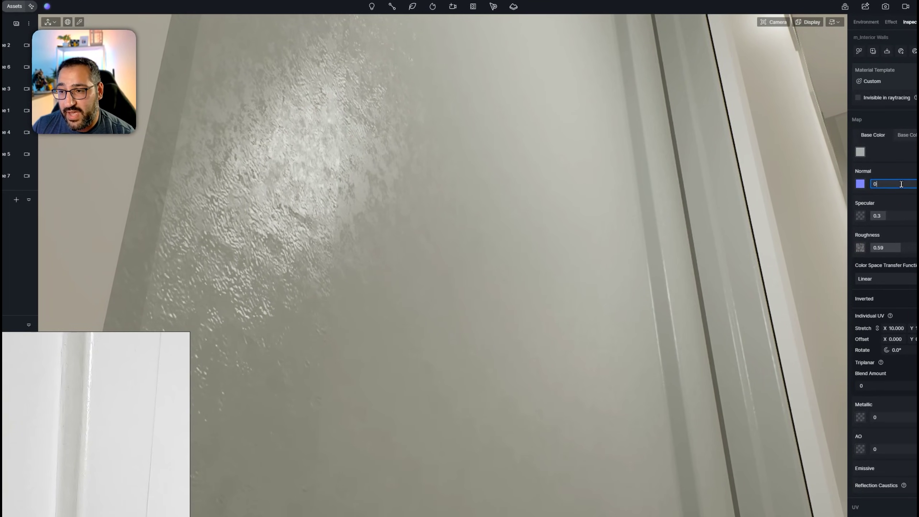
type("0")
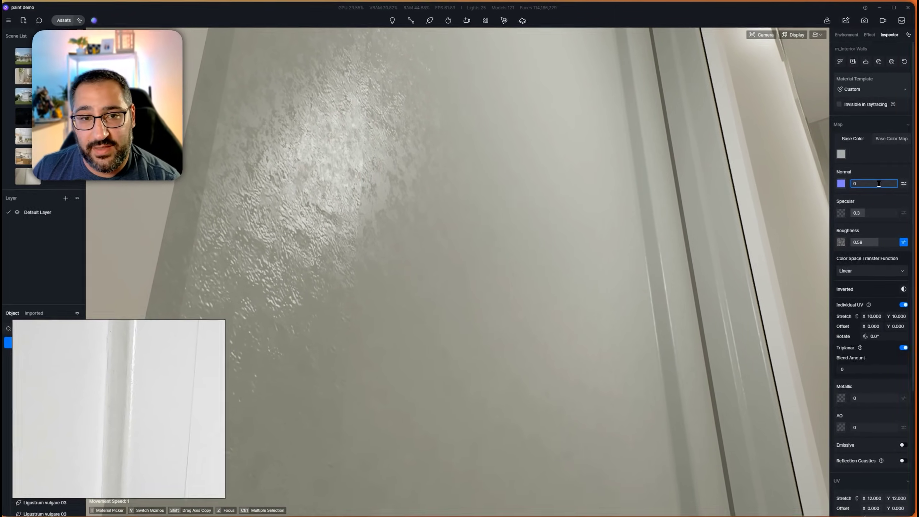
key("Return")
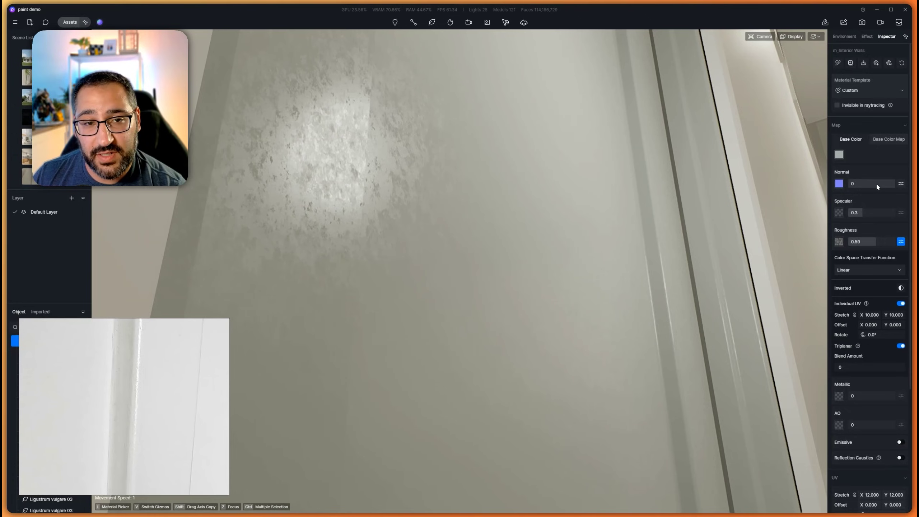
key("i")
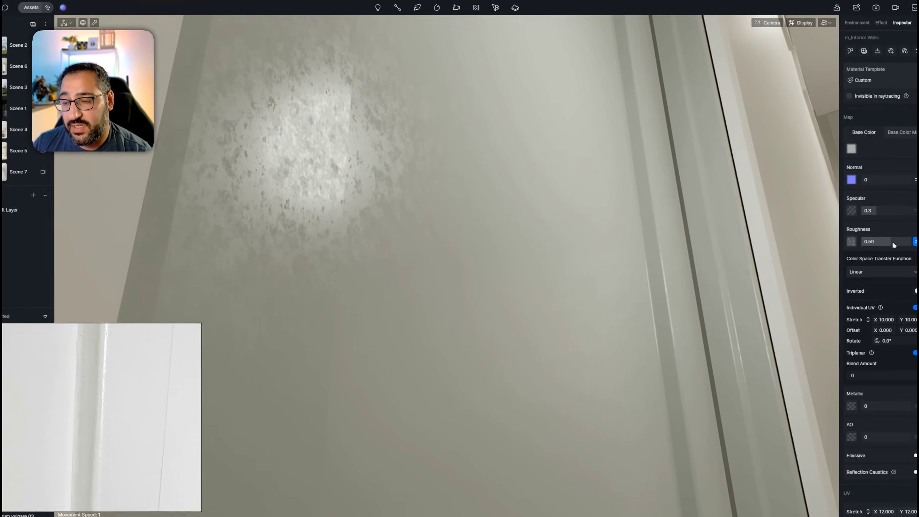
Step: Set the door material's roughness to 0.5 and restore its normal strength to 1
left_click_drag(879, 244, 886, 246)
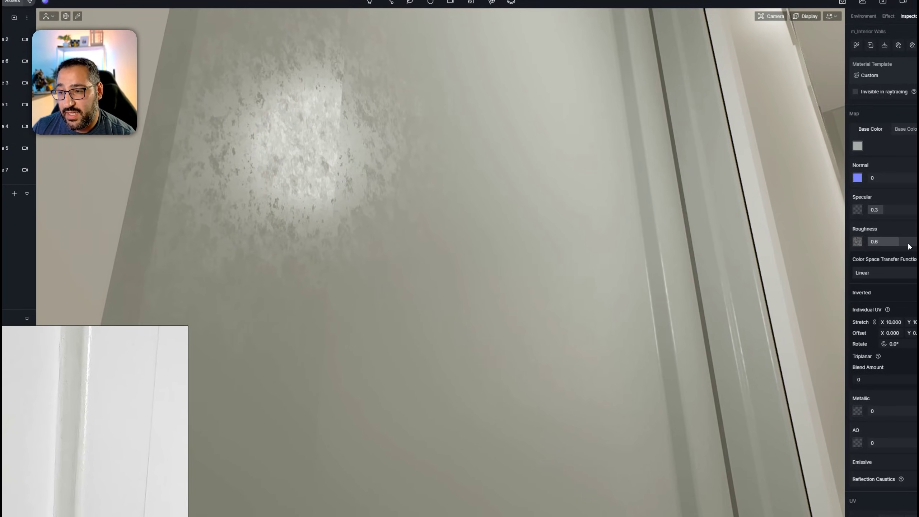
key("Return")
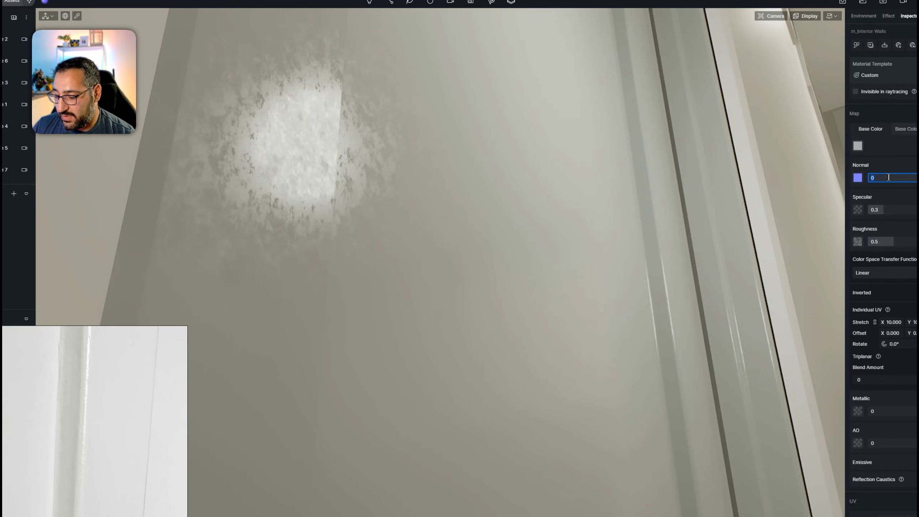
type("1")
key("Return")
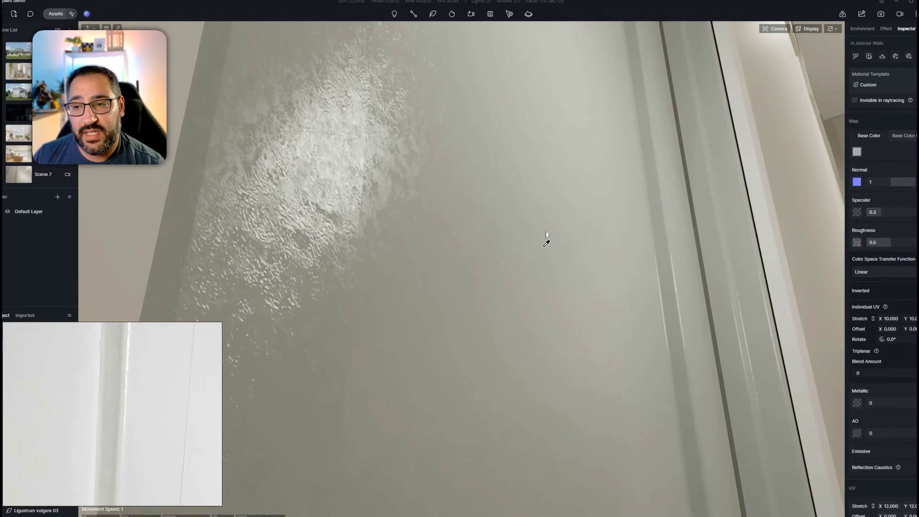
Step: Change the door material's base colour to pure white and view the upper part of the door
scroll(542, 240, "down", 3)
right_click_drag(542, 240, 550, 262)
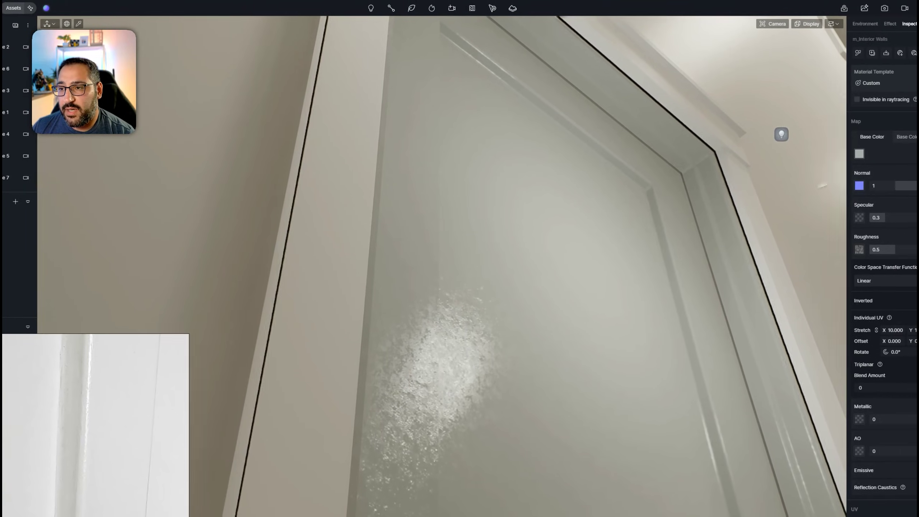
left_click(852, 156)
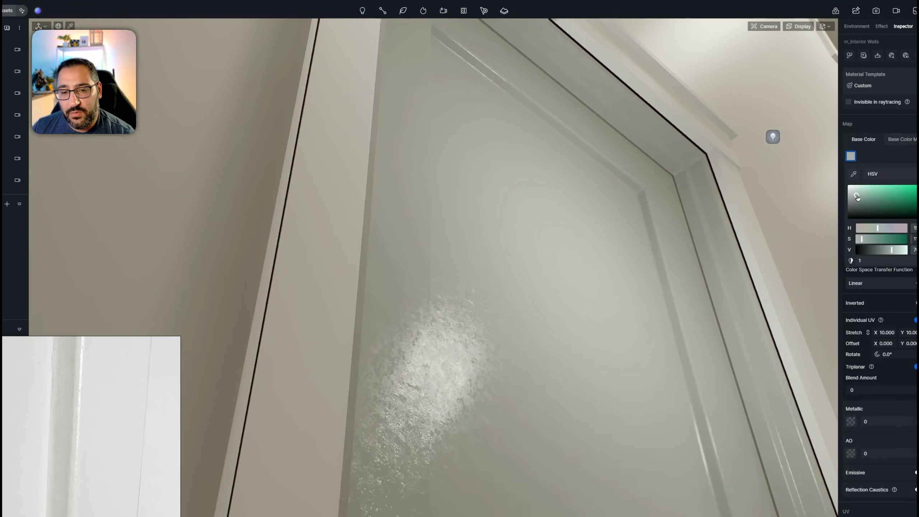
left_click_drag(857, 196, 815, 145)
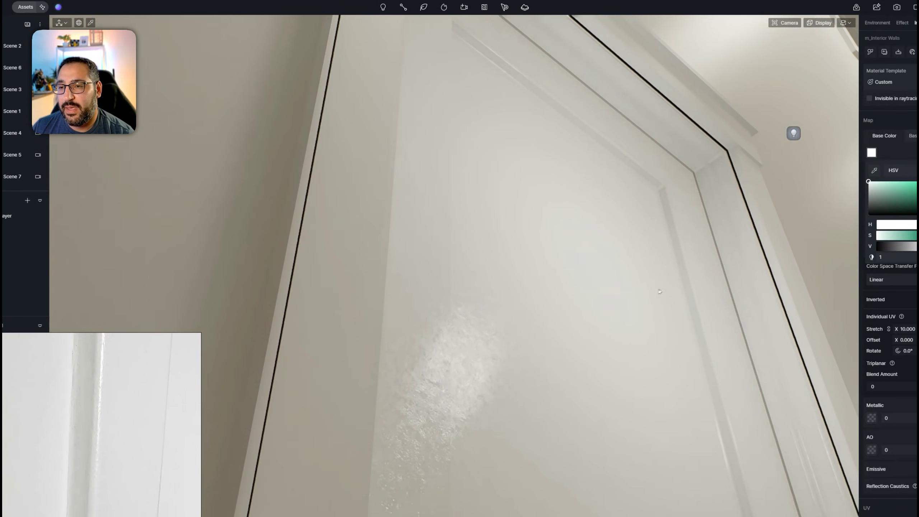
right_click_drag(660, 292, 711, 256)
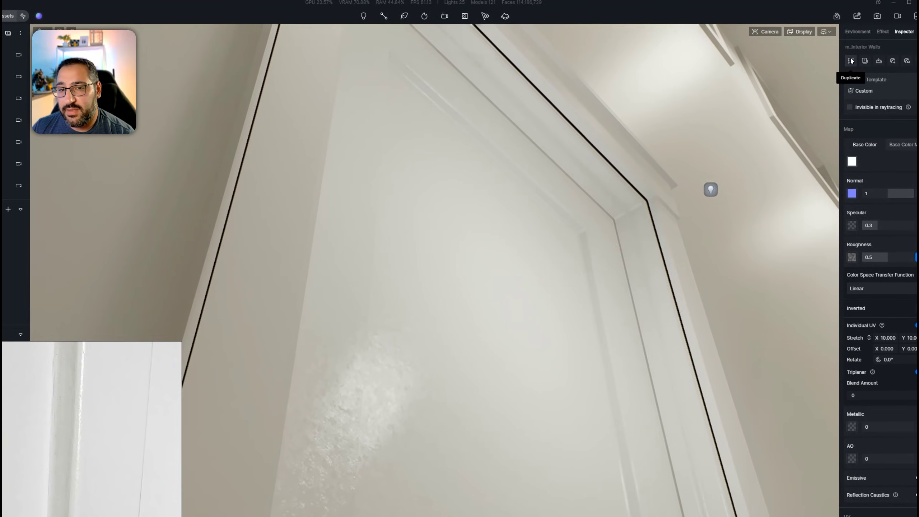
Step: Duplicate the white paint material onto the surrounding door frame and trim, and inspect the light reflections around the doorway
left_click(851, 60)
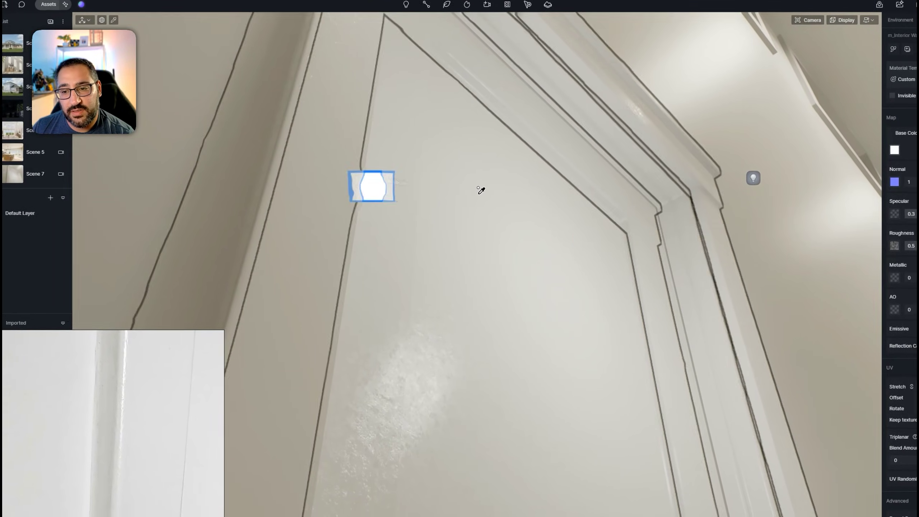
right_click_drag(525, 198, 579, 250)
key("Escape")
right_click_drag(628, 266, 583, 198)
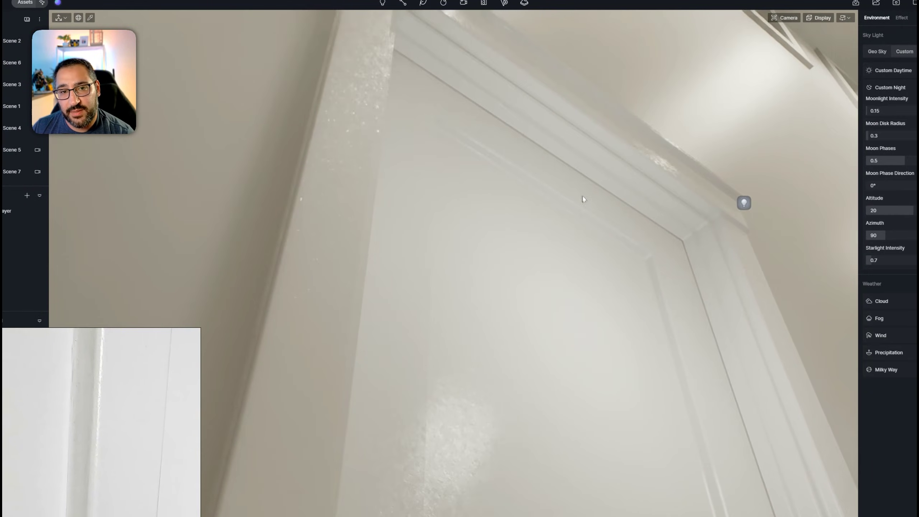
right_click_drag(644, 192, 691, 189)
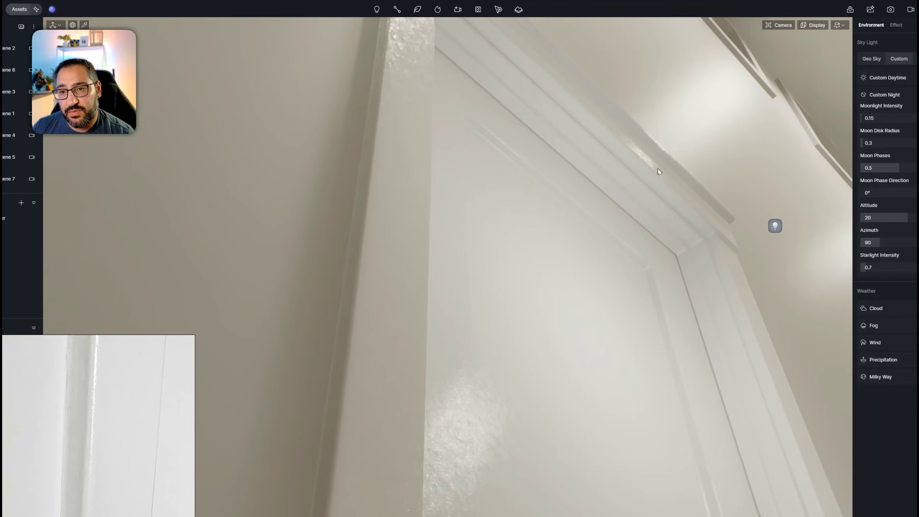
right_click_drag(642, 153, 617, 143)
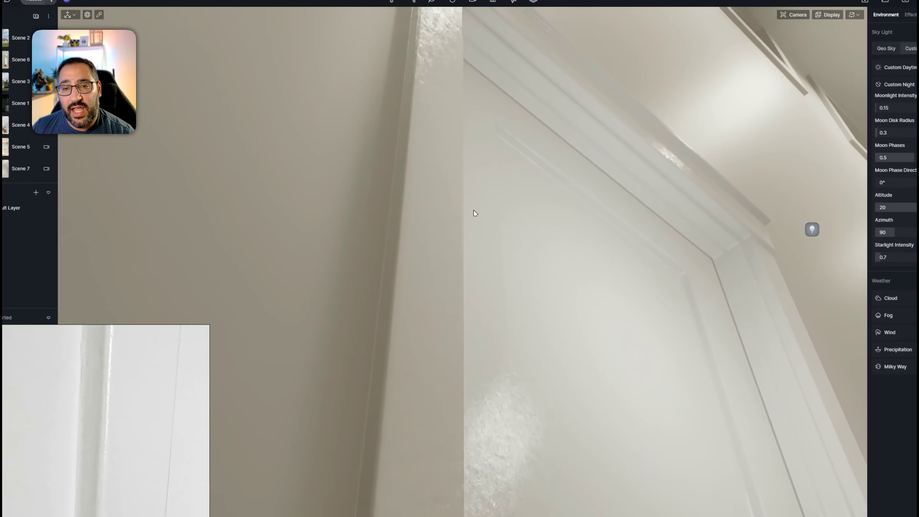
right_click_drag(474, 211, 473, 175)
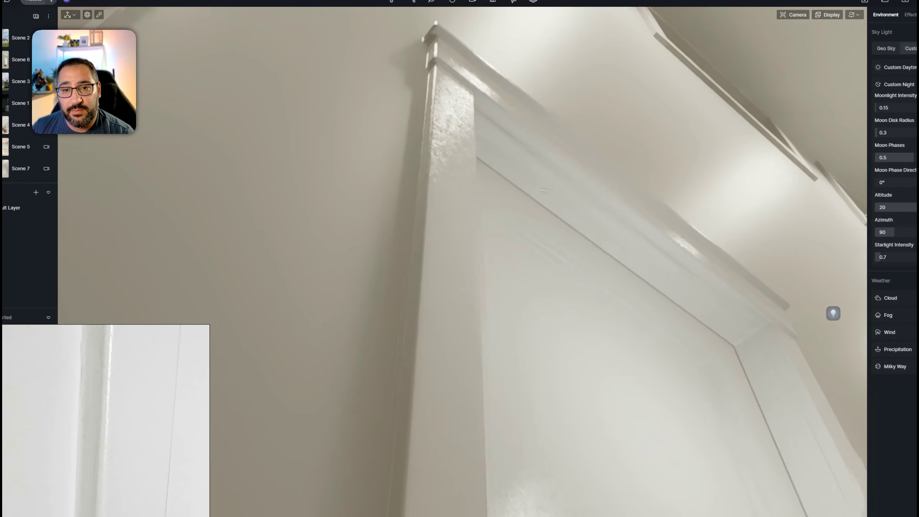
Step: Copy the white paint material from the door trim onto the interior wall
right_click_drag(543, 190, 568, 211)
key("s")
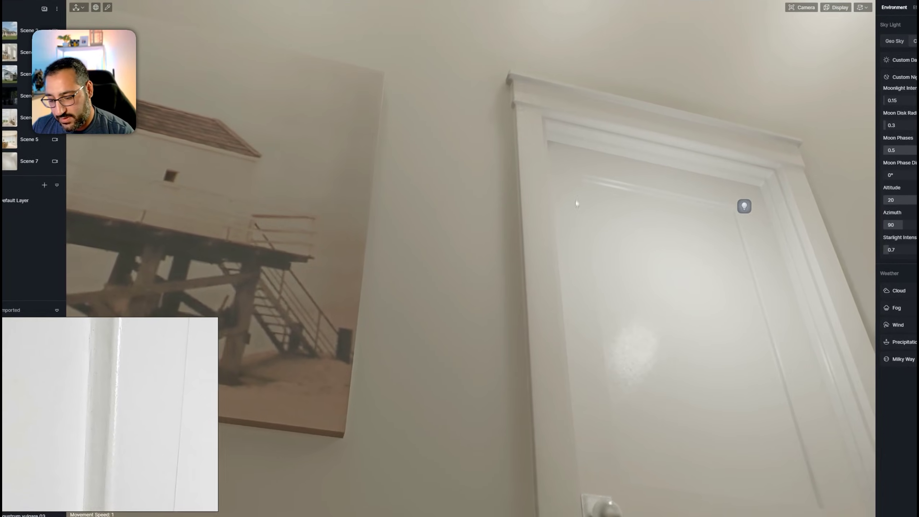
left_click(535, 146)
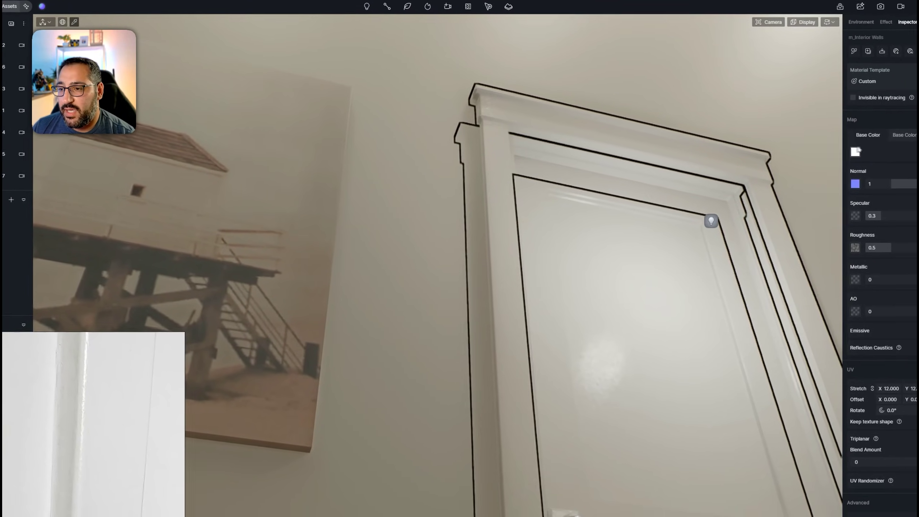
left_click(855, 51)
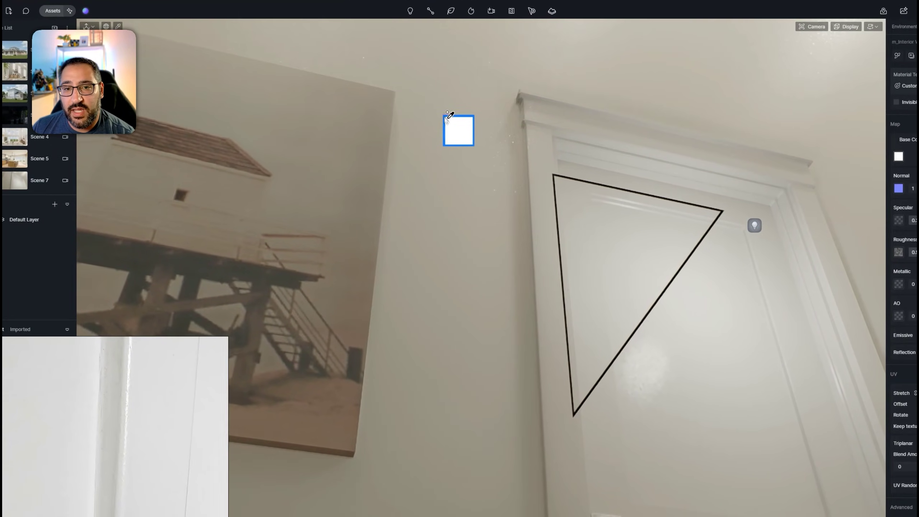
key("Escape")
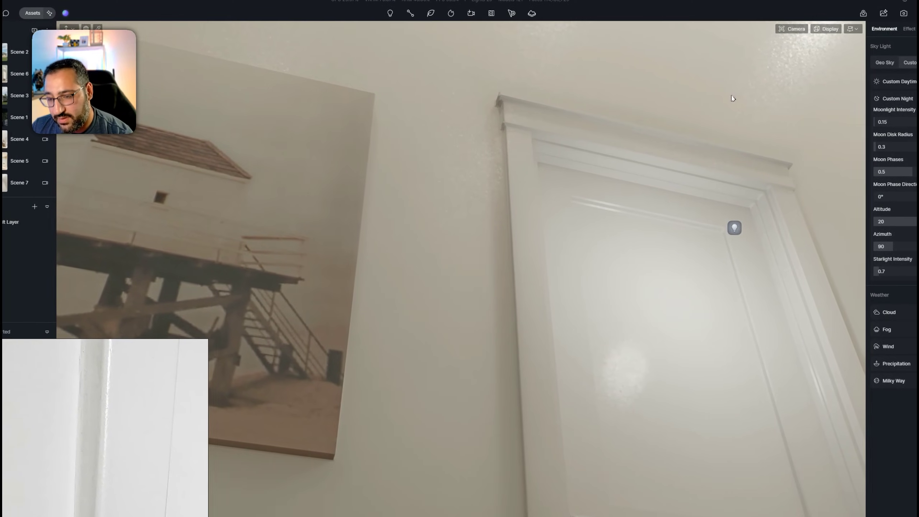
Step: Darken the wall material's base colour from pure white to a light grey
left_click(732, 97)
left_click(878, 158)
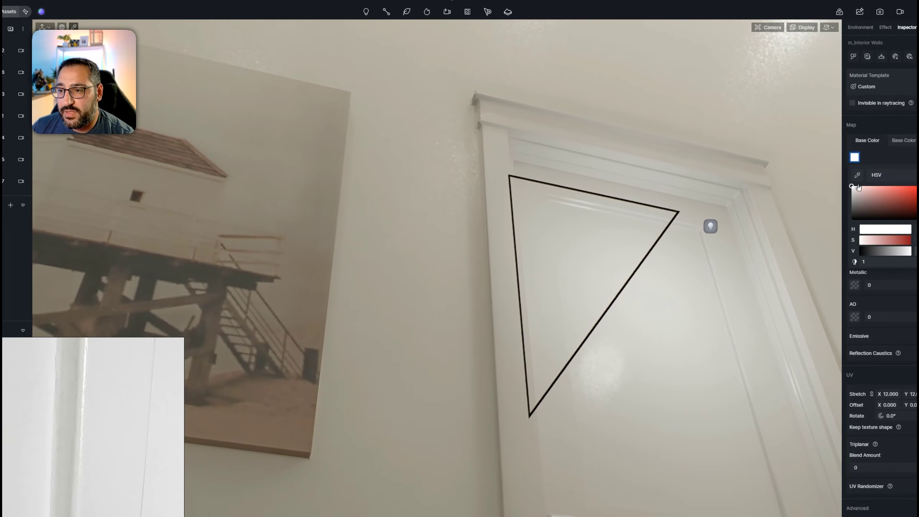
left_click_drag(855, 197, 846, 192)
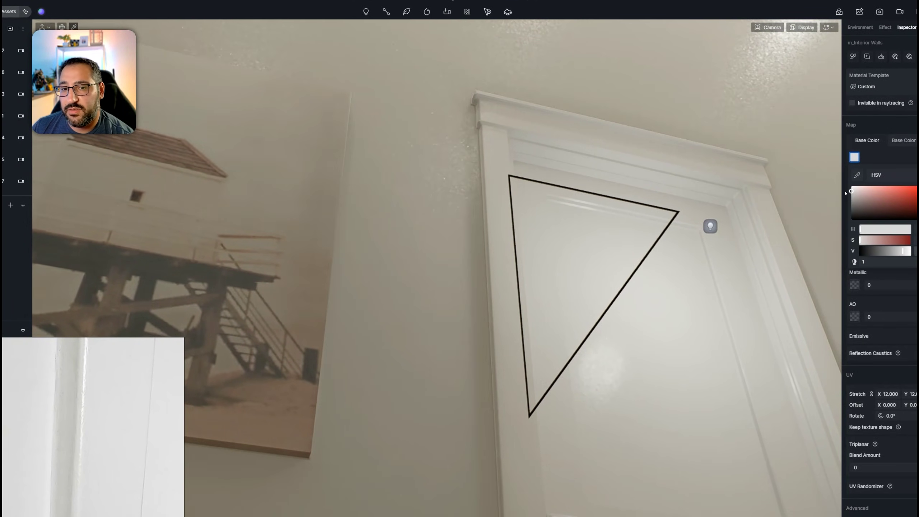
left_click(822, 188)
Step: Set the wall material's roughness to 0 and view the light reflections on the upper wall
right_click_drag(595, 214, 580, 172)
scroll(594, 214, "down", 5)
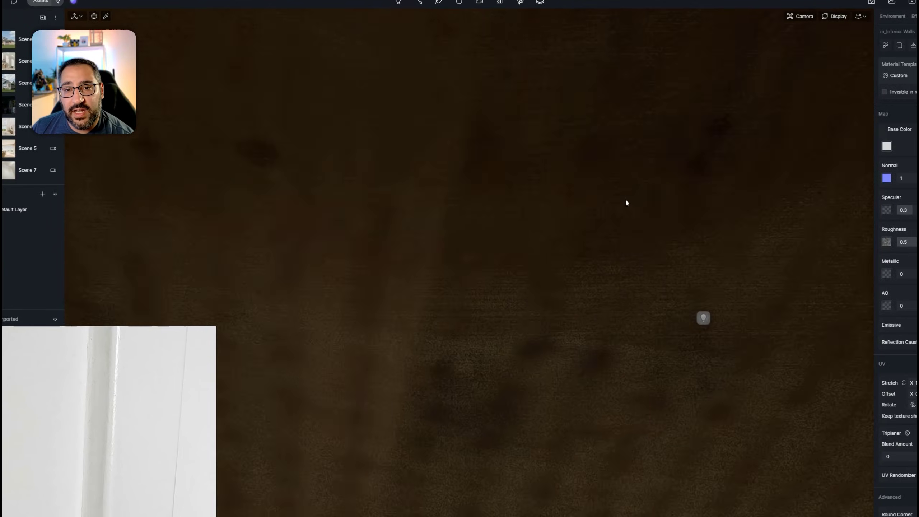
right_click_drag(626, 203, 640, 160)
scroll(640, 160, "up", 3)
left_click(106, 16)
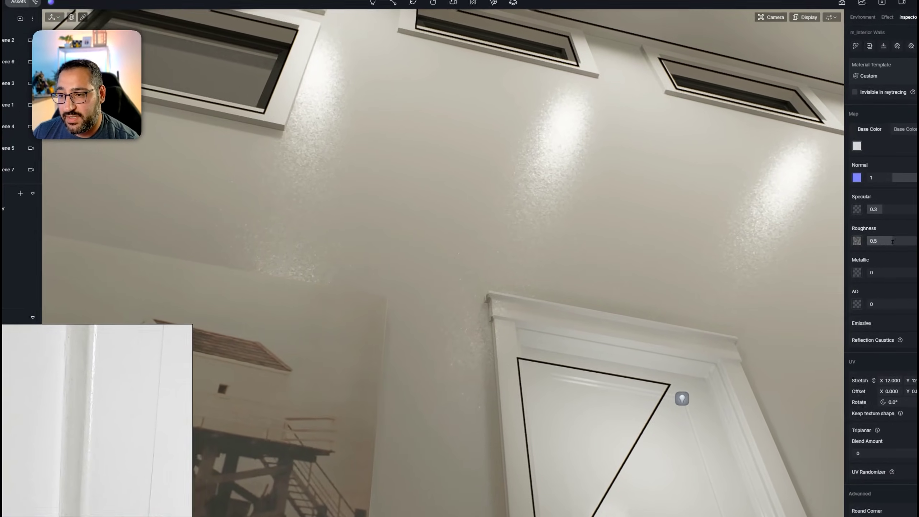
left_click(878, 243)
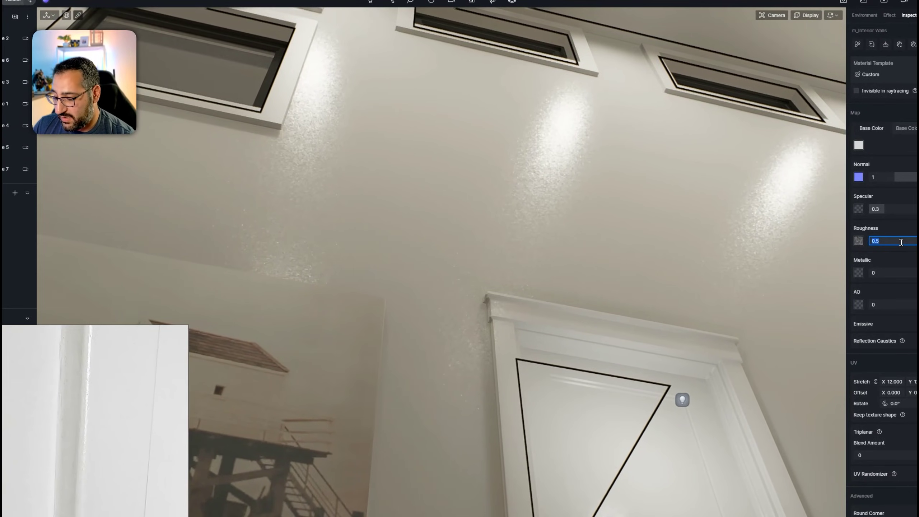
type("0")
key("Return")
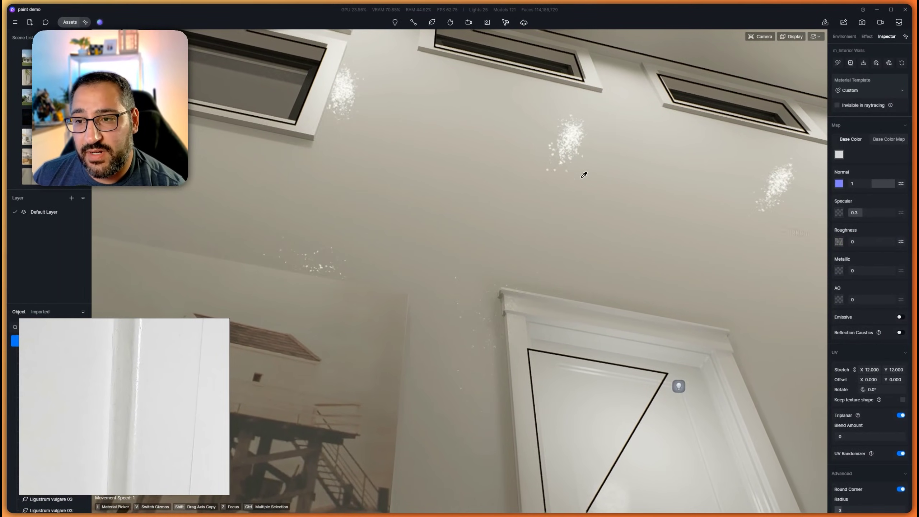
Step: Set the wall material's roughness to 0.8
left_click(871, 241)
type(".8")
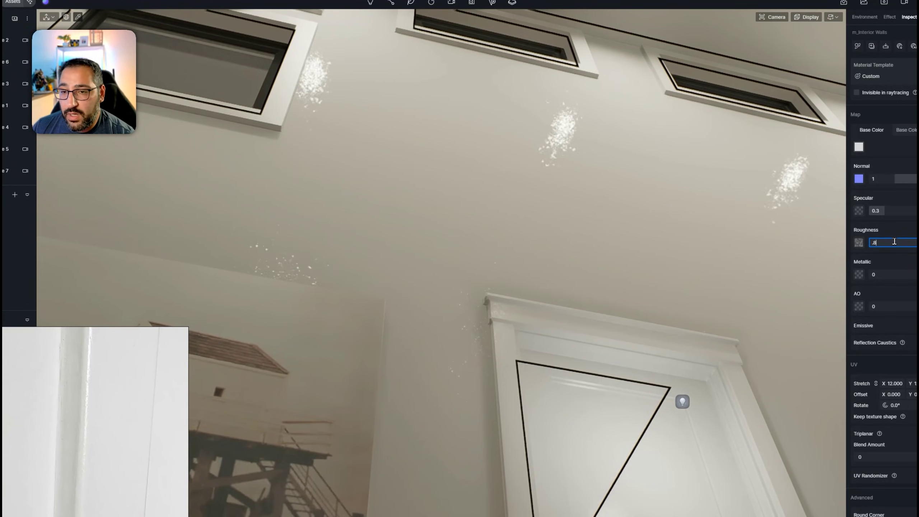
key("Return")
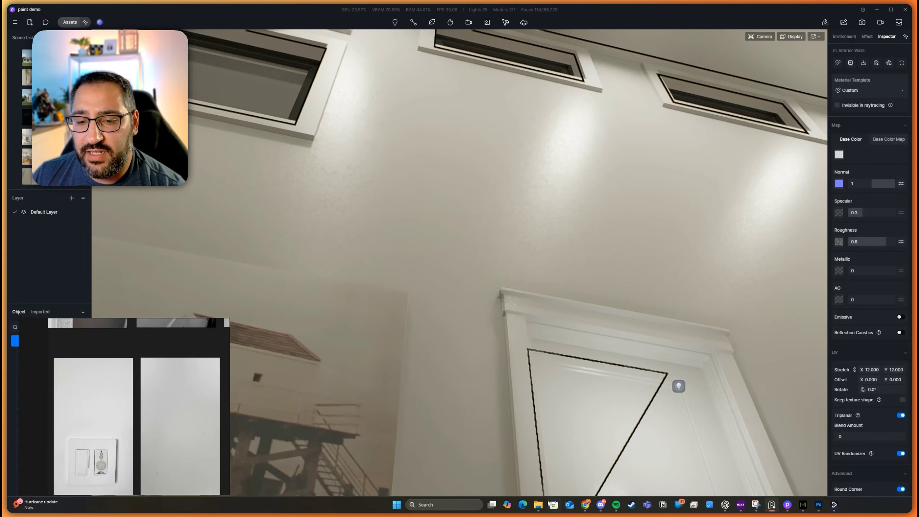
Step: Switch to the browser, view the paint finishes comparison and the Paint Sheens guide, and return to D5 Render
mouse_move(586, 506)
left_click(584, 481)
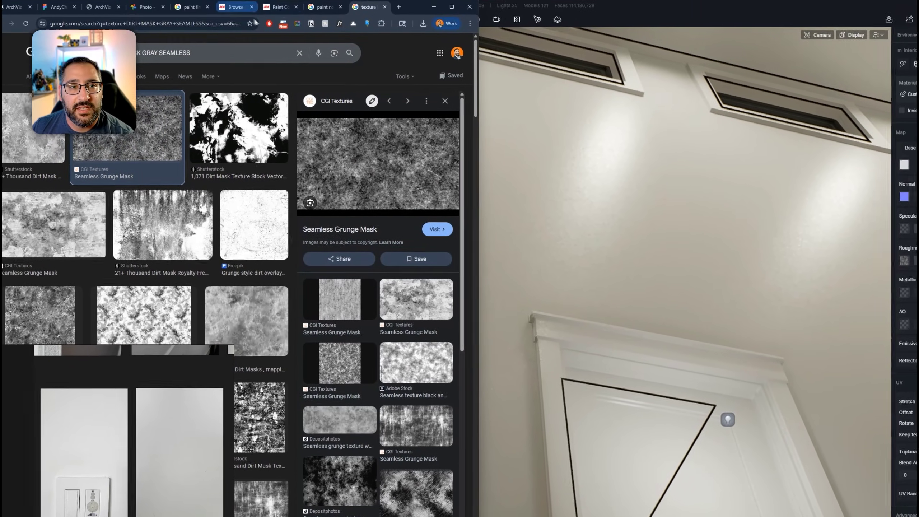
left_click(238, 13)
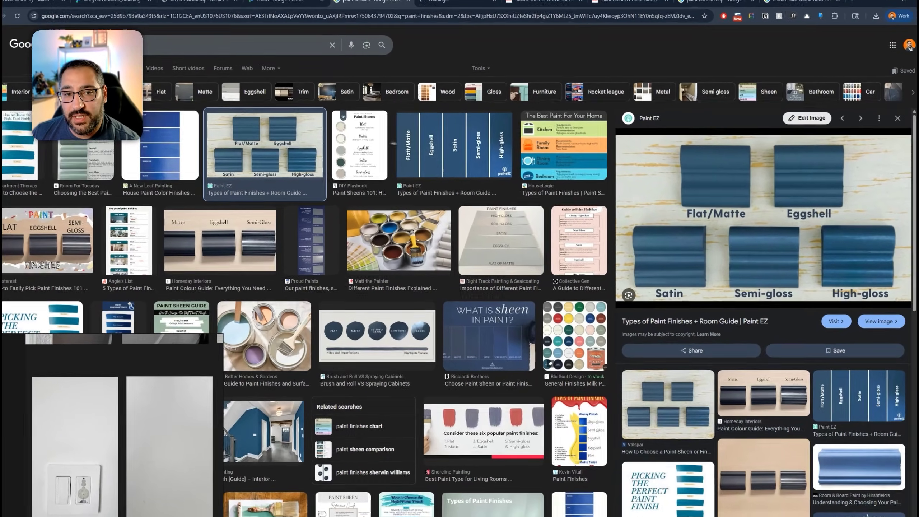
left_click(356, 149)
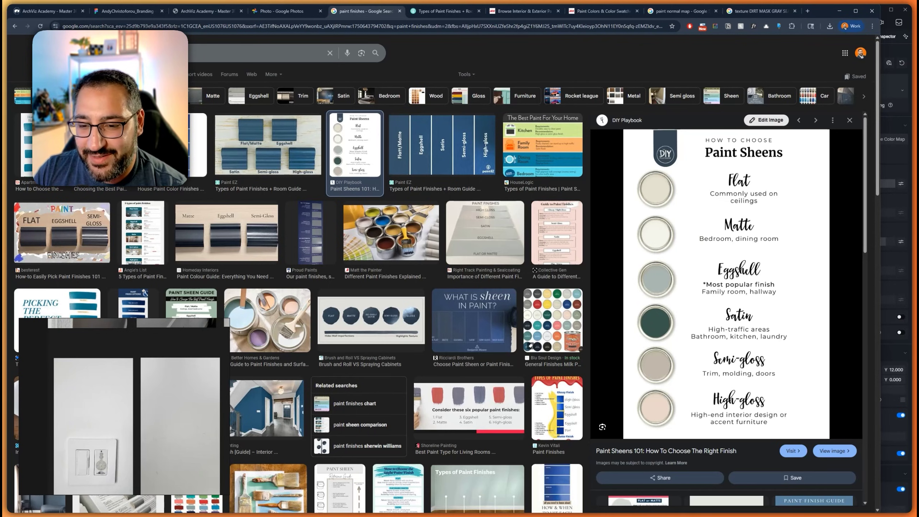
left_click(840, 11)
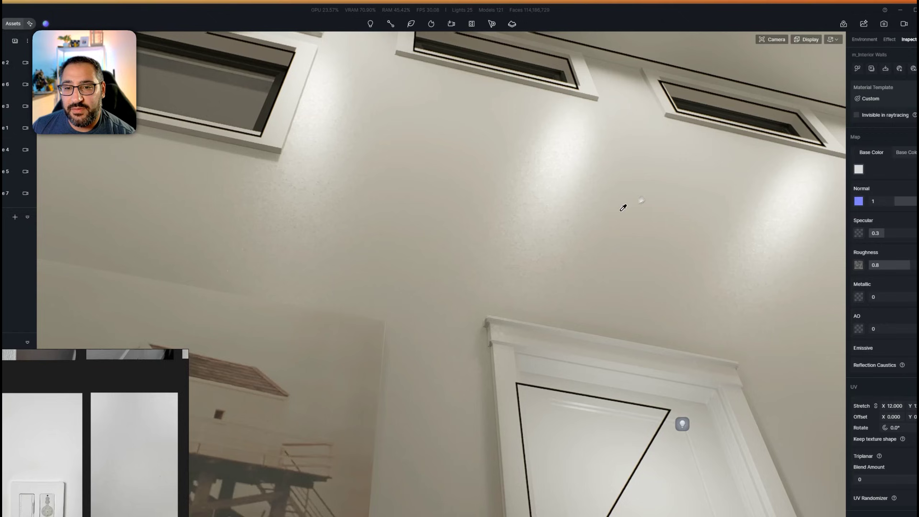
Step: Examine the light reflections on the wall around and above the door from several angles
right_click_drag(624, 208, 724, 287)
right_click_drag(524, 143, 554, 222)
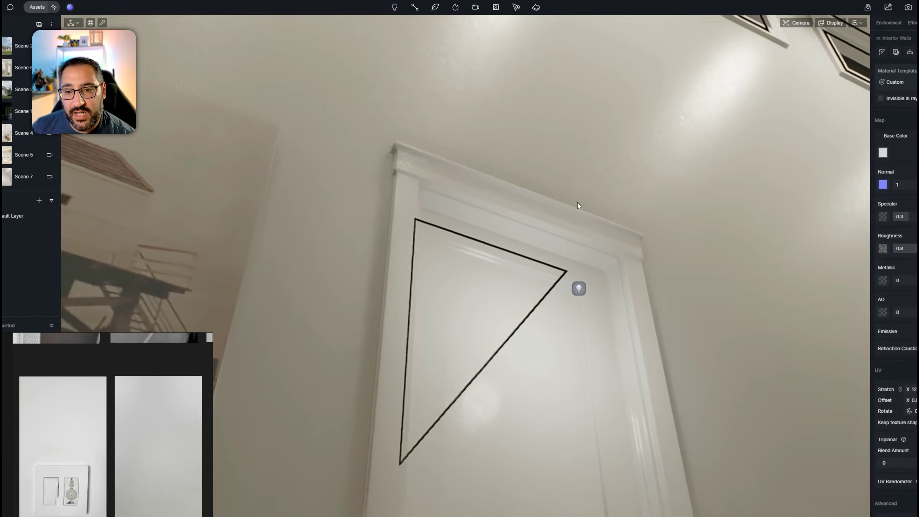
right_click_drag(573, 154, 546, 152)
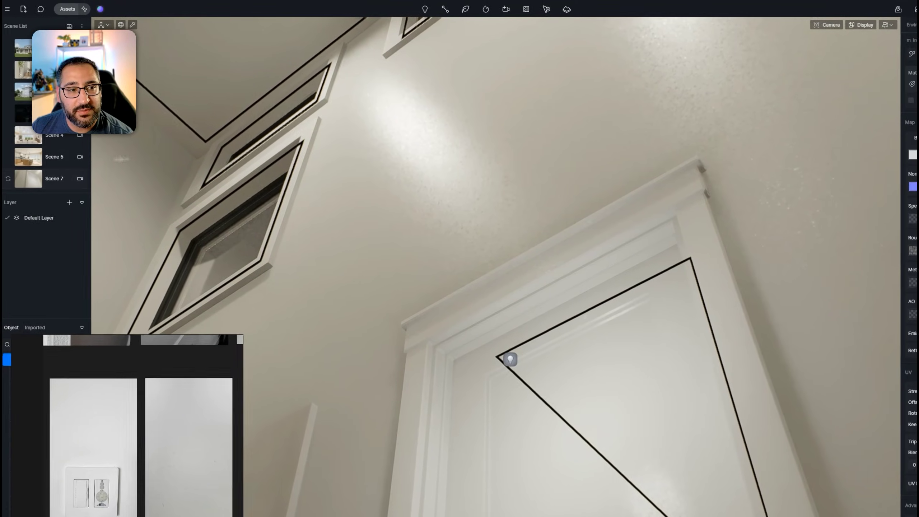
Step: Switch to the daylight scene, inspect the door, wall and trim paint, and select the door trim's material
left_click(54, 70)
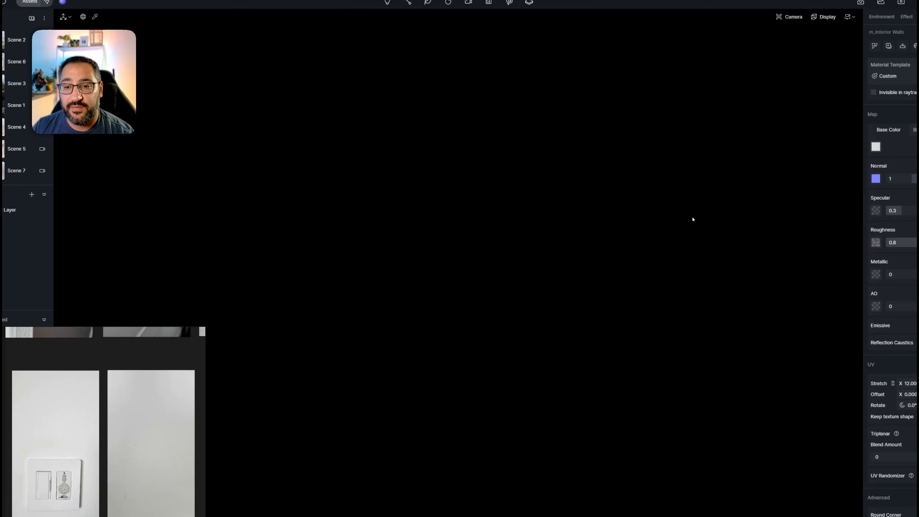
right_click_drag(692, 220, 752, 430)
key("w")
key("w")
key("s")
key("w")
key("s")
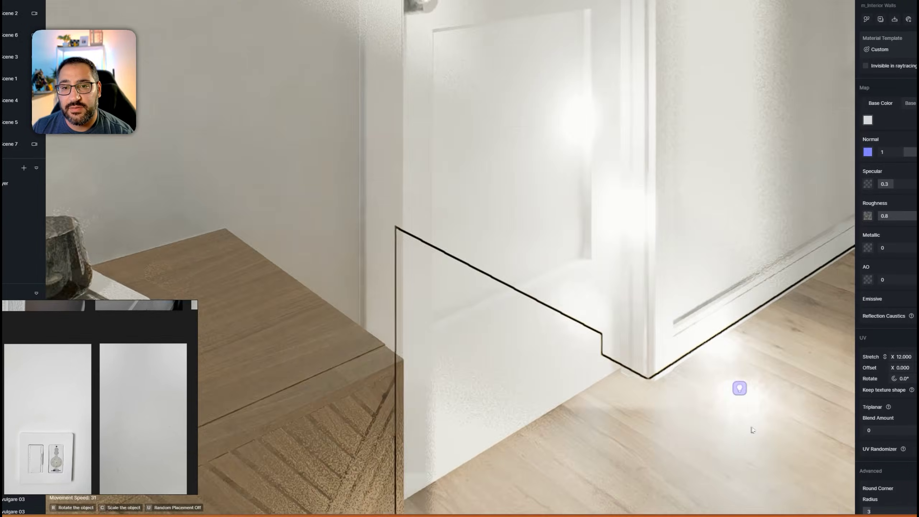
scroll(752, 429, "down", 3)
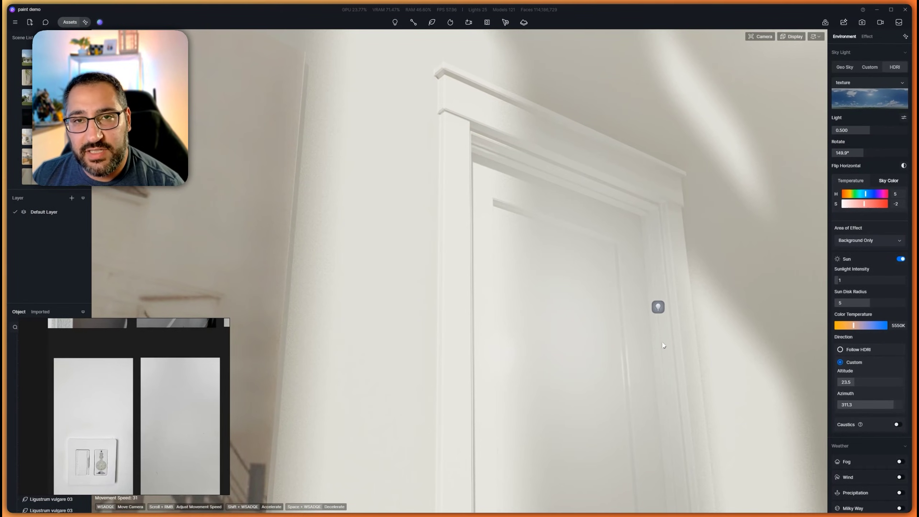
left_click(665, 292)
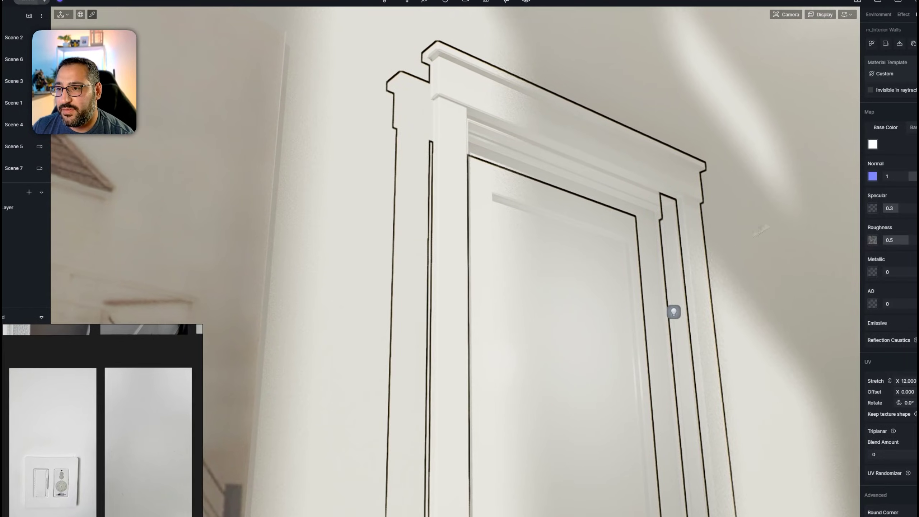